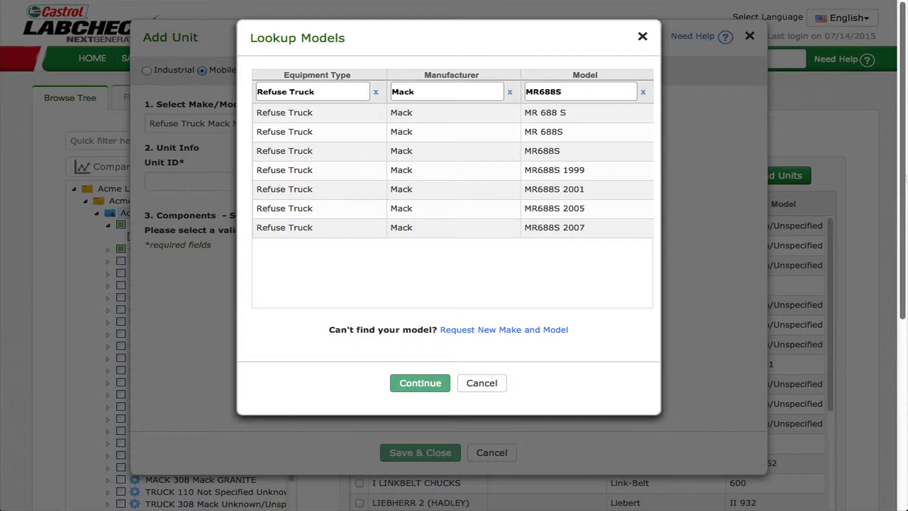
View the request form for a new make and model, then close it and the model lookup.
left_click(544, 331)
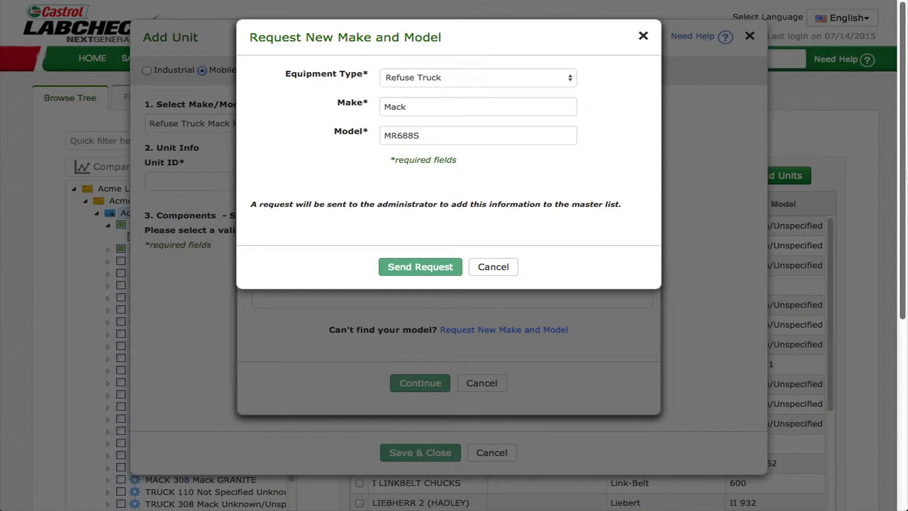
left_click(644, 36)
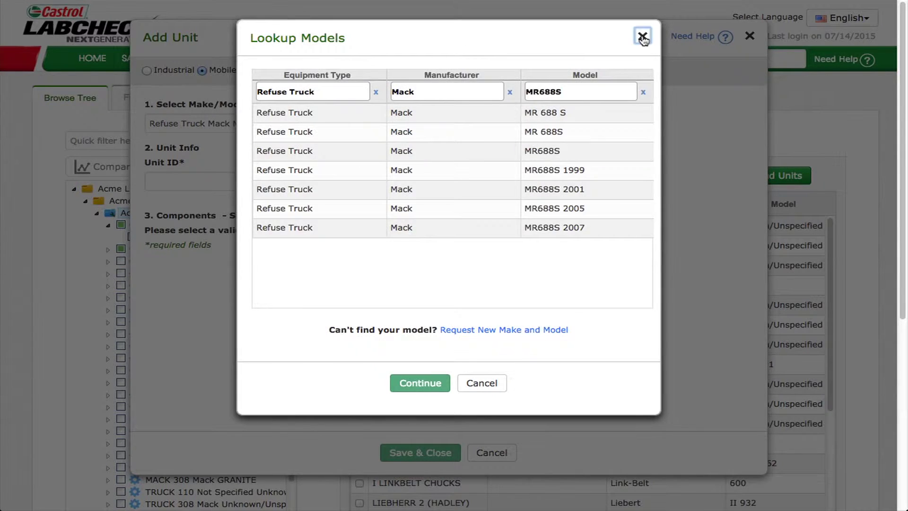
left_click(641, 35)
Give the new Mack refuse truck the unit ID Unit 1500 and the serial number 12500.
left_click(259, 185)
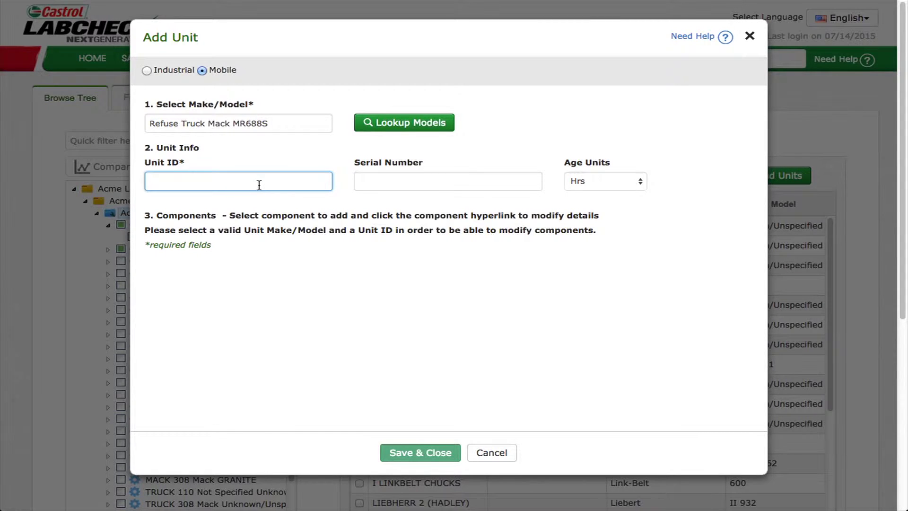
type("Unit 1500")
key("Tab")
type("12500")
Include the Cooling System, Front Differential and Rear Differential components and open the Cooling System's details.
left_click(154, 250)
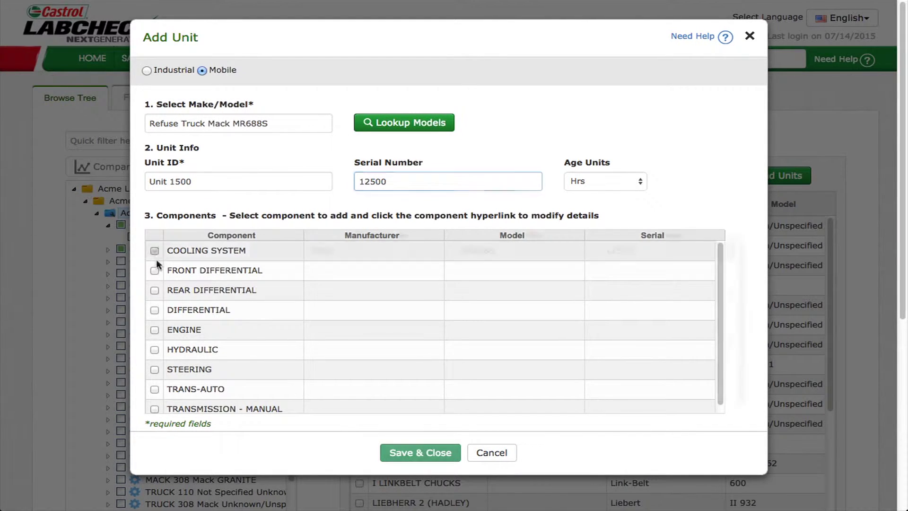
left_click(154, 270)
left_click(155, 290)
left_click(216, 250)
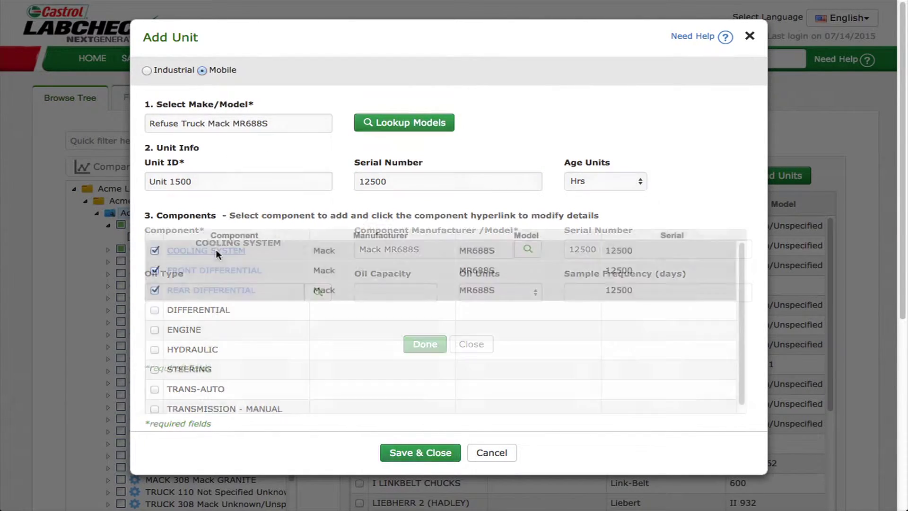
left_click(266, 292)
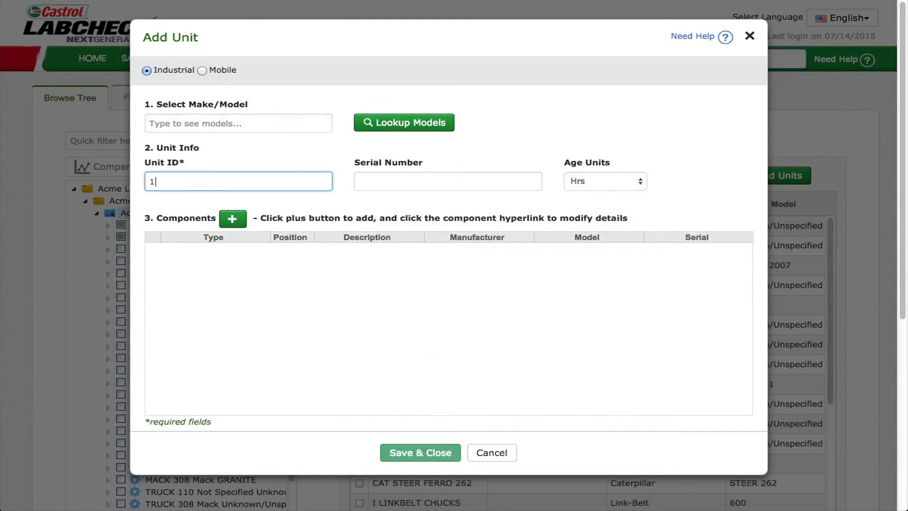
Give the new industrial unit the unit ID 19500 and the serial number 1250.
type("9500")
left_click(428, 180)
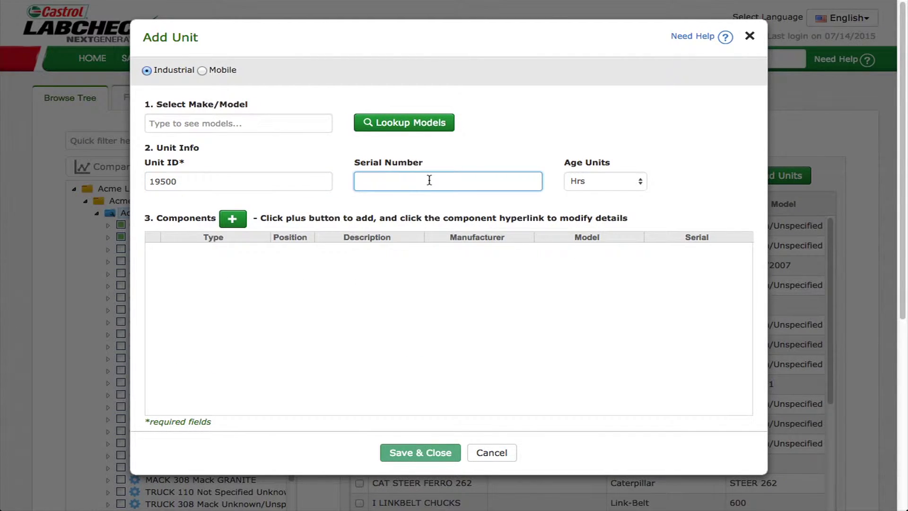
type("1250")
Add a component of type ENGINE to the unit and describe it as Custom Engine Name.
left_click(231, 221)
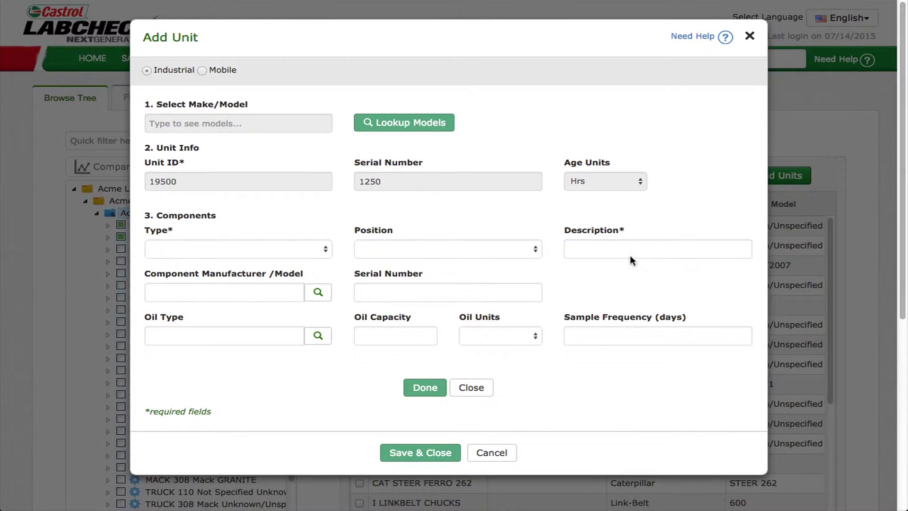
left_click(324, 250)
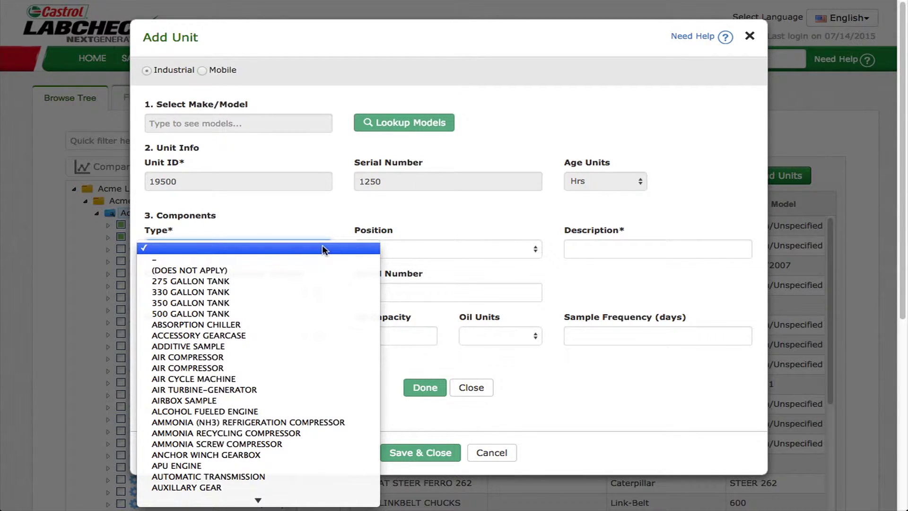
key("e")
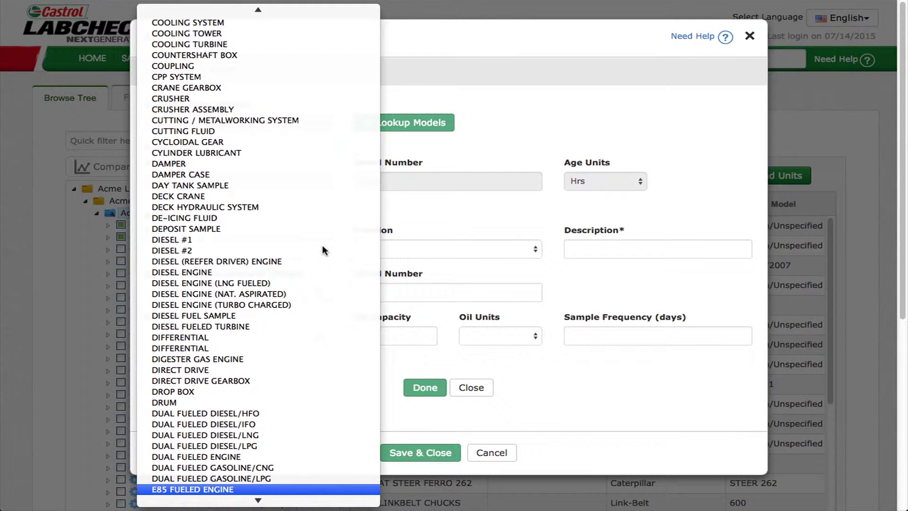
scroll(258, 392, "down", 5)
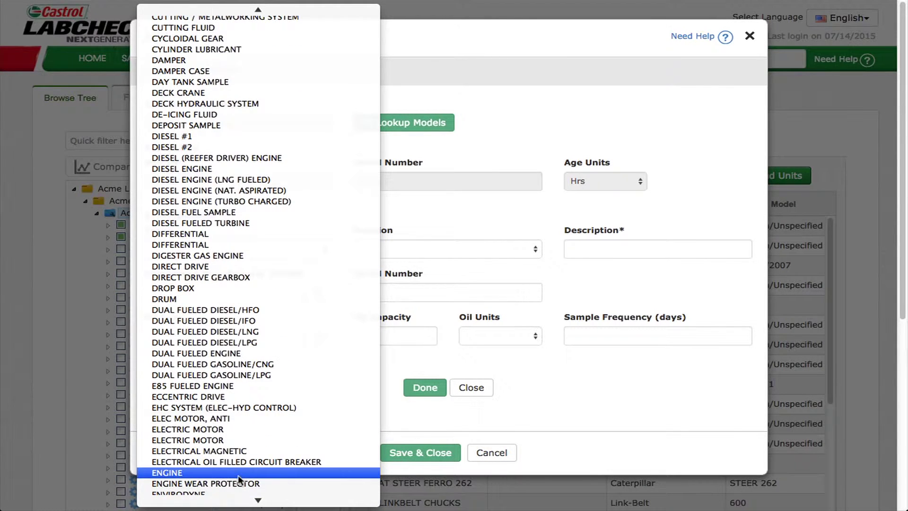
left_click(238, 473)
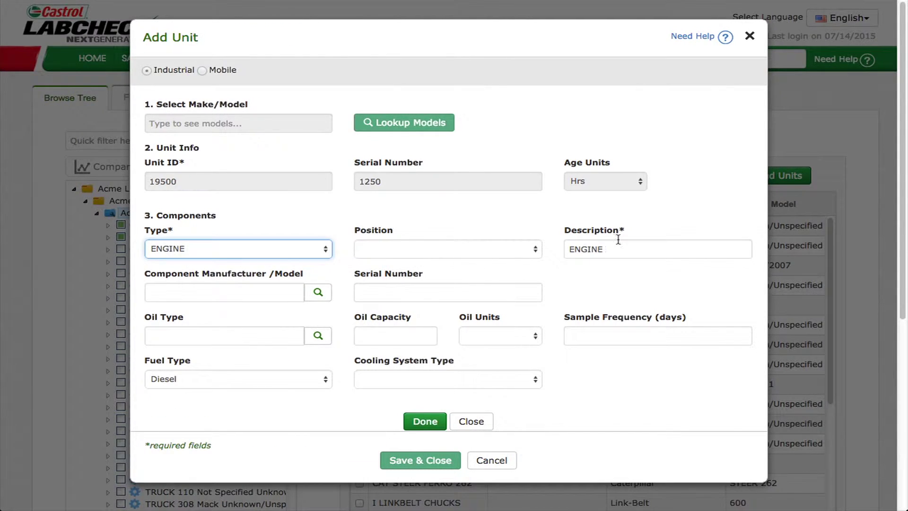
left_click_drag(637, 245, 569, 242)
type("Custom Engine Name")
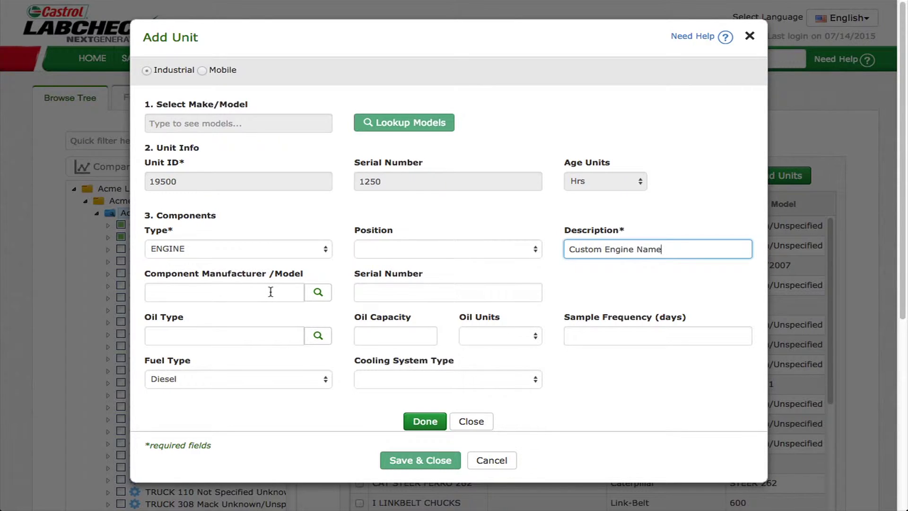
Set the engine component's oil type to CASTROL HYPURON 46.
left_click(243, 335)
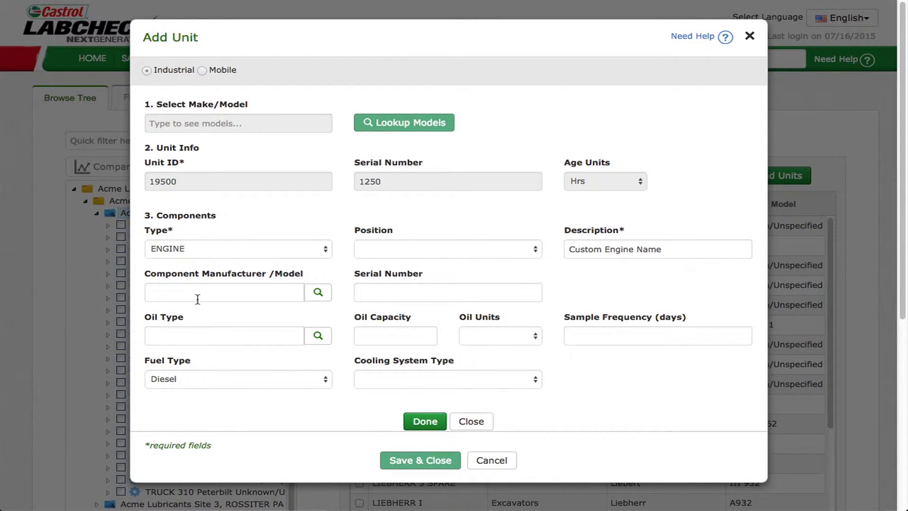
left_click(190, 331)
type("Hypuron")
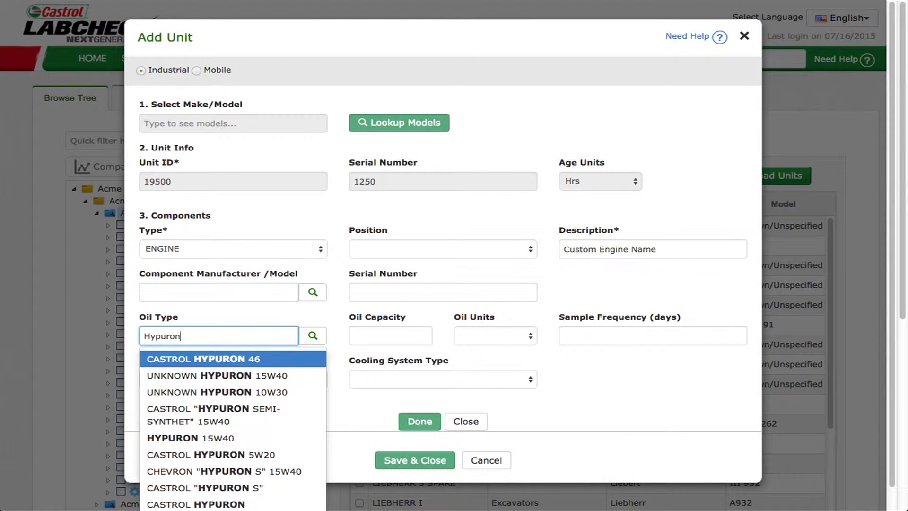
left_click(168, 360)
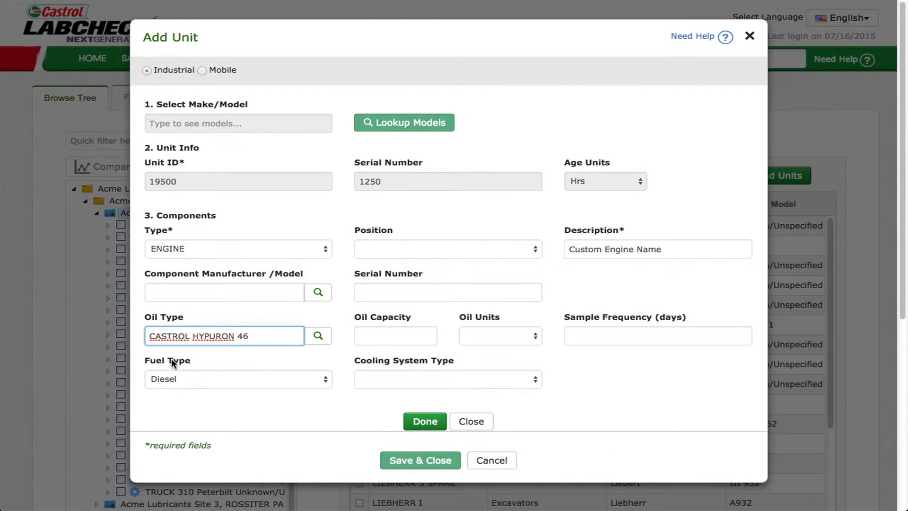
Check the oil type lookup without picking another oil, and save the engine component and the unit.
left_click(320, 337)
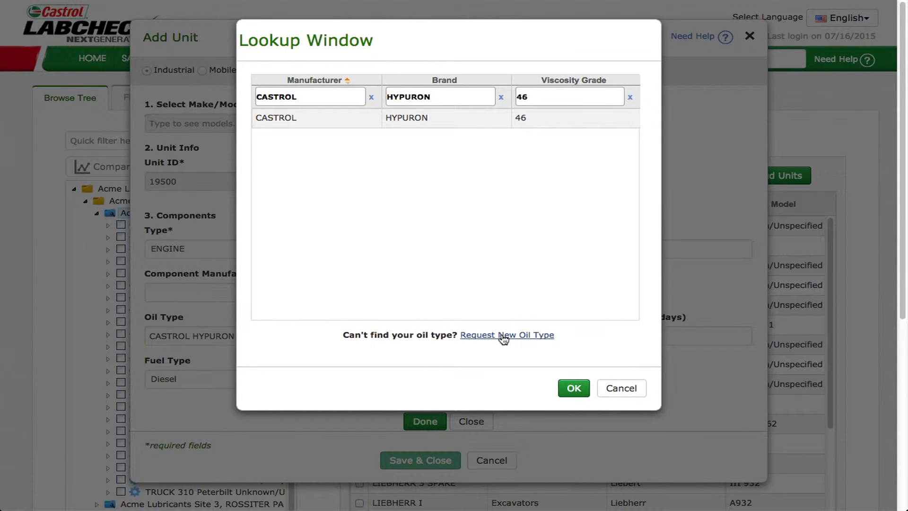
left_click(619, 388)
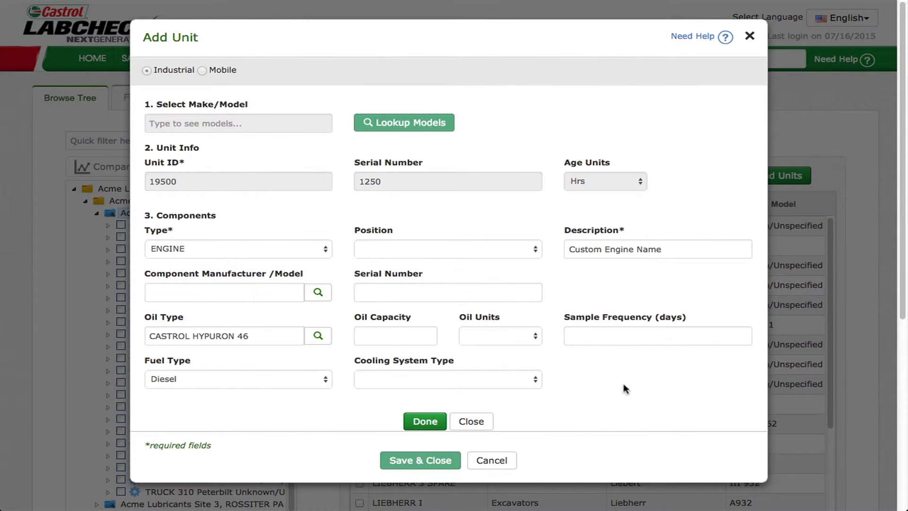
left_click(431, 423)
left_click(423, 450)
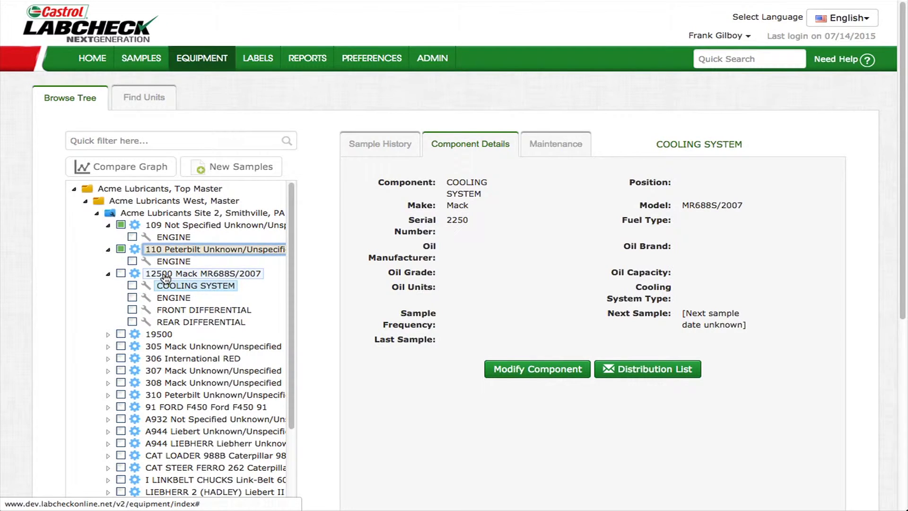
Merge unit 12500 Mack MR688S/2007 into unit 110 Peterbilt in the equipment tree.
left_click_drag(165, 278, 167, 249)
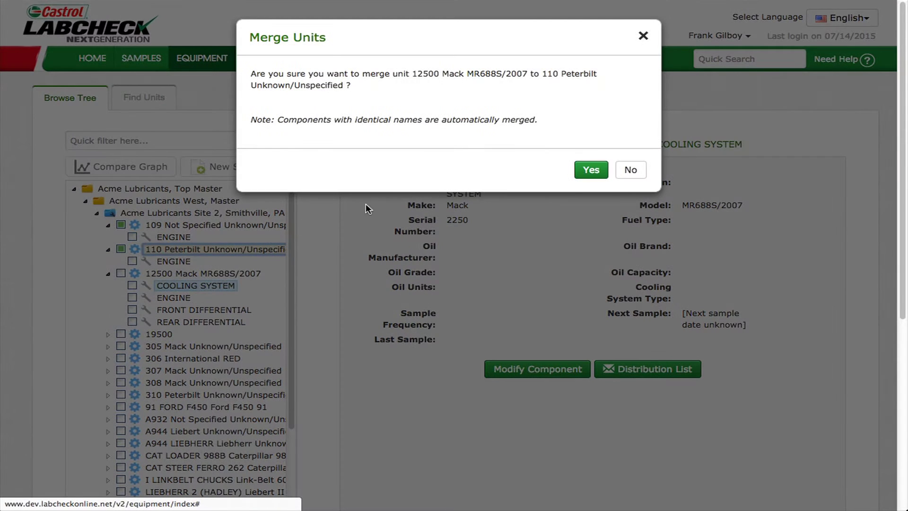
left_click(591, 170)
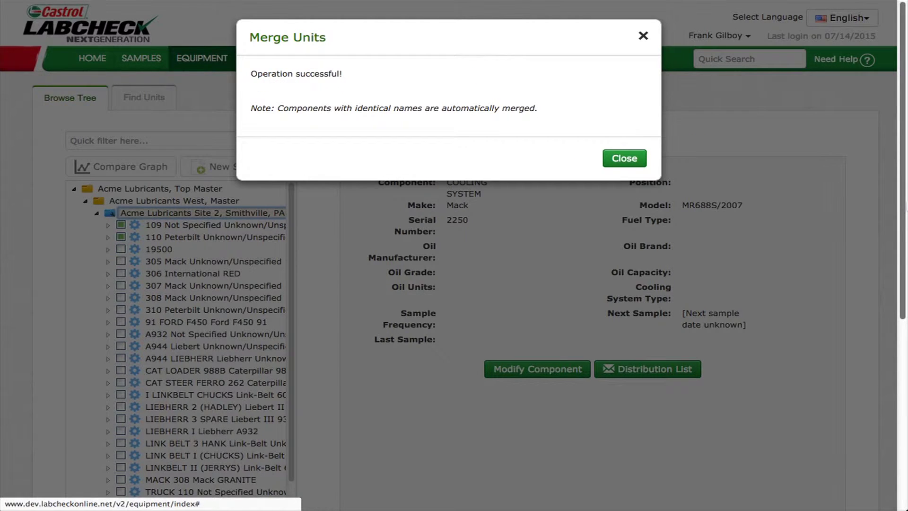
left_click(614, 158)
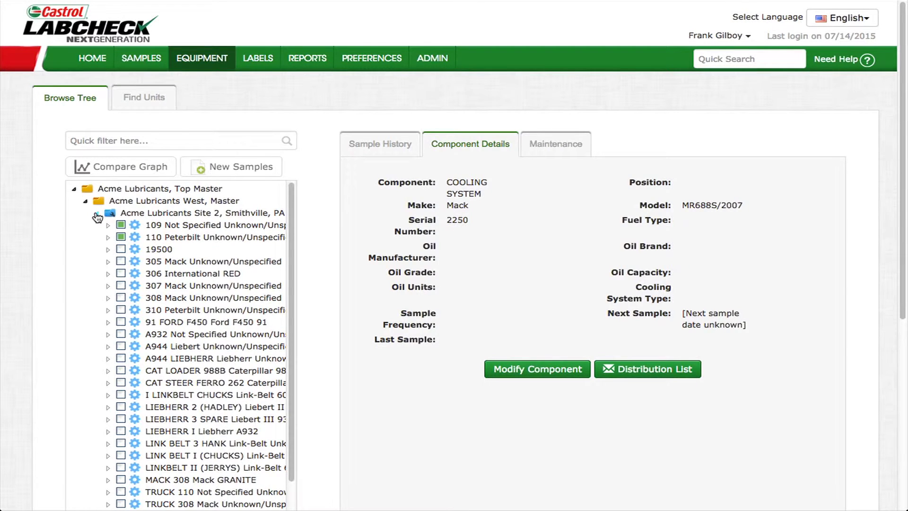
Move units 109, 110 and 19500 from the unit list of Acme Lubricants Site 2 to Acme Lubricants Site 3.
left_click(137, 213)
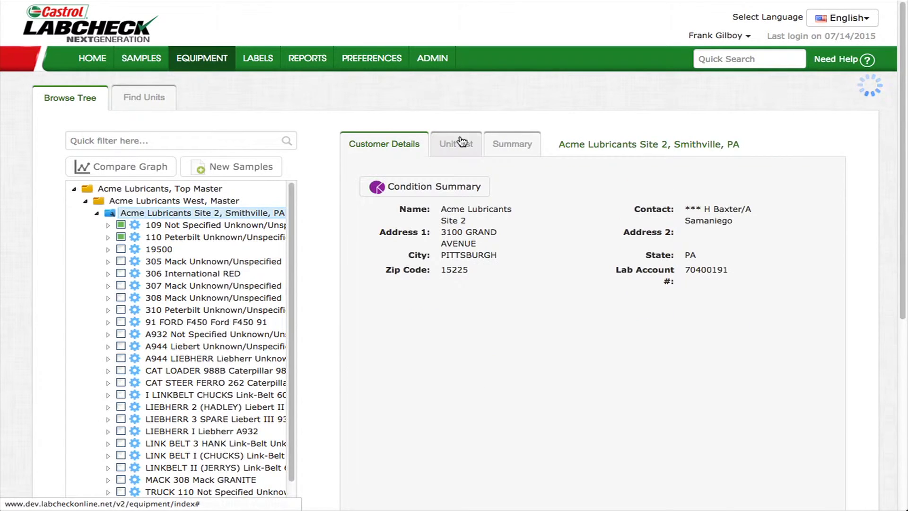
left_click(461, 143)
left_click(96, 213)
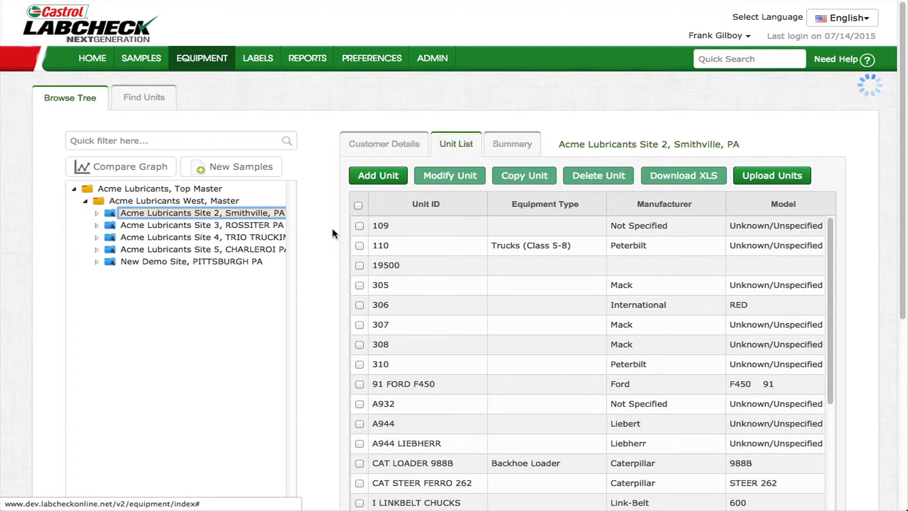
left_click(360, 226)
left_click(360, 245)
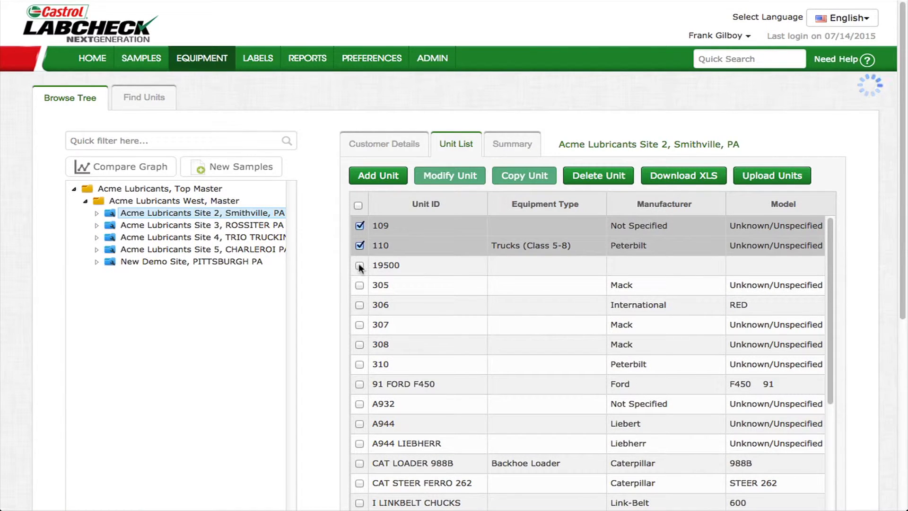
left_click(360, 265)
left_click_drag(446, 239, 204, 233)
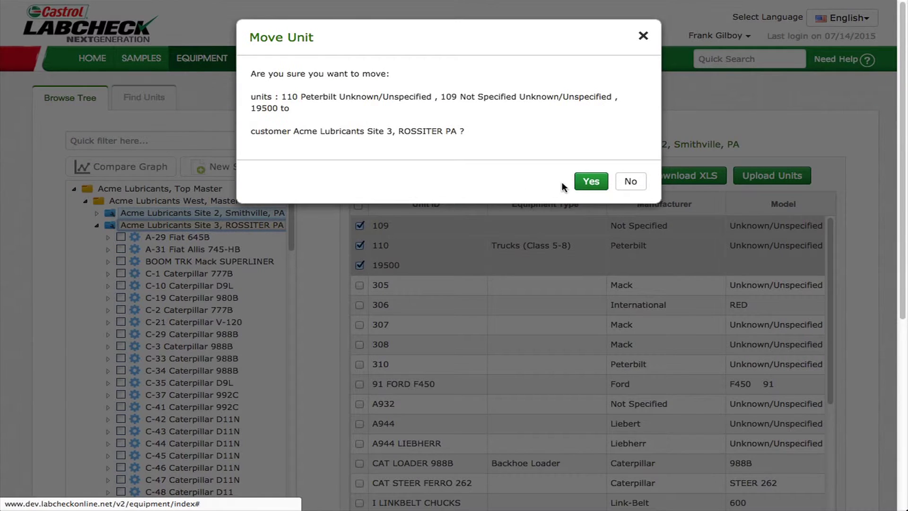
left_click(591, 180)
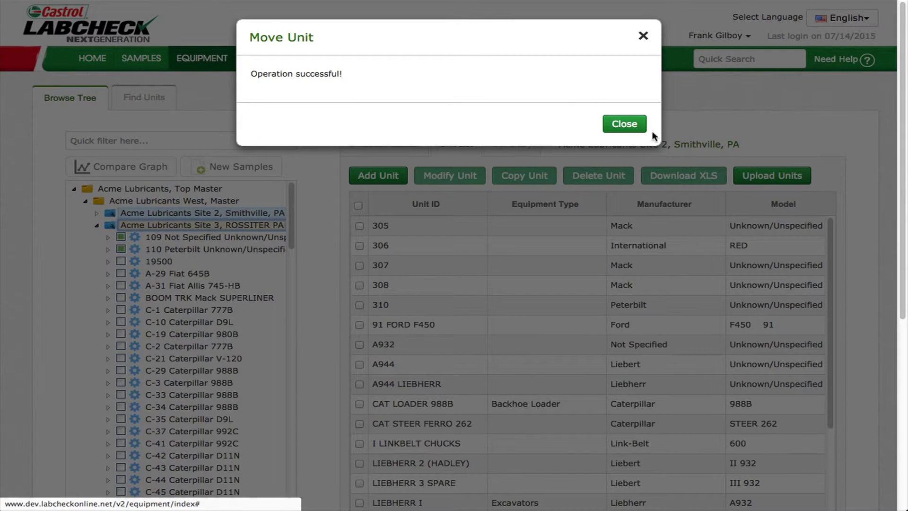
left_click(624, 124)
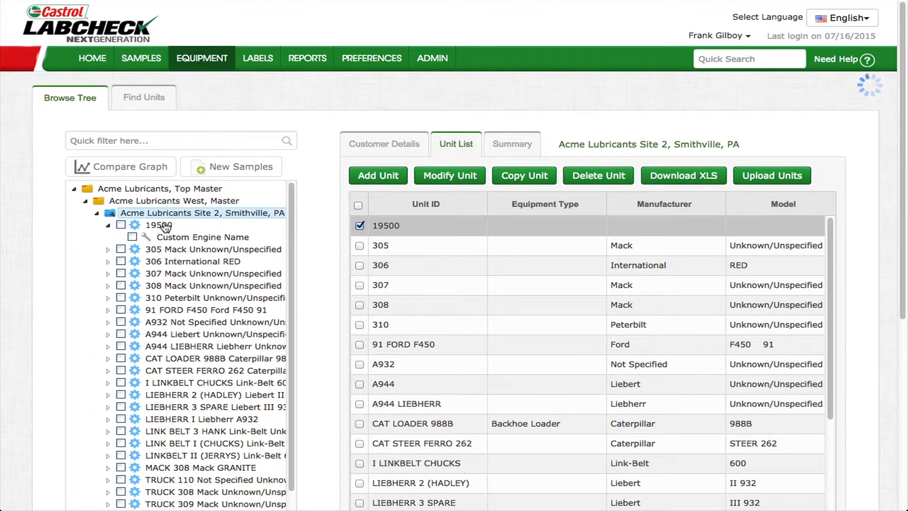
View the editable details of unit 19500's Custom Engine Name component and close them without changes.
left_click(162, 225)
left_click(419, 143)
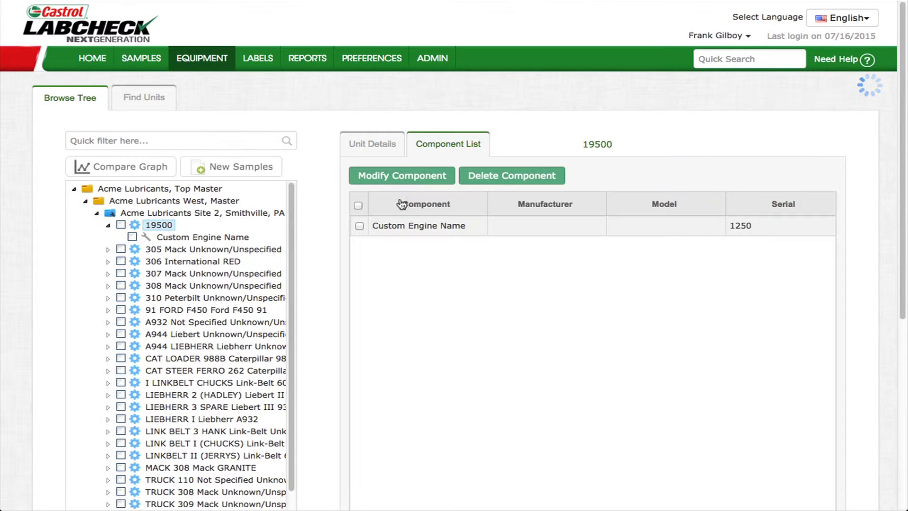
left_click(360, 226)
left_click(393, 180)
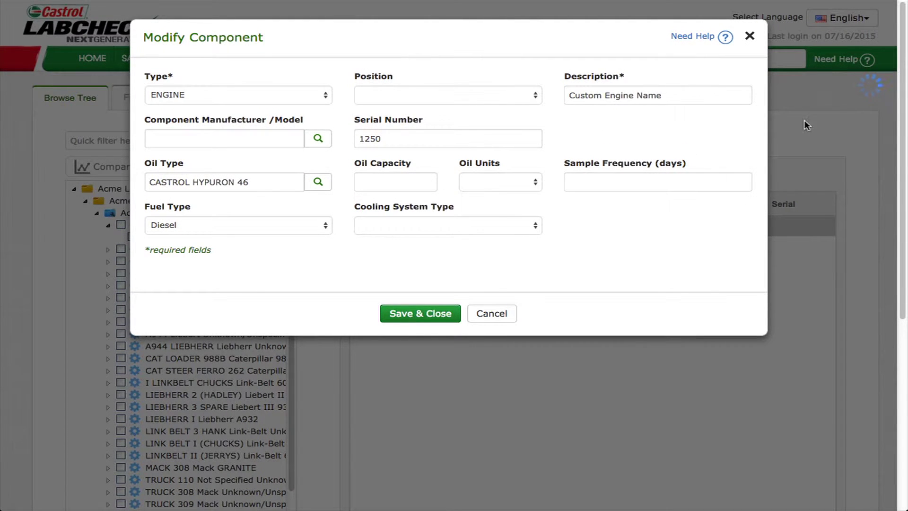
left_click(750, 36)
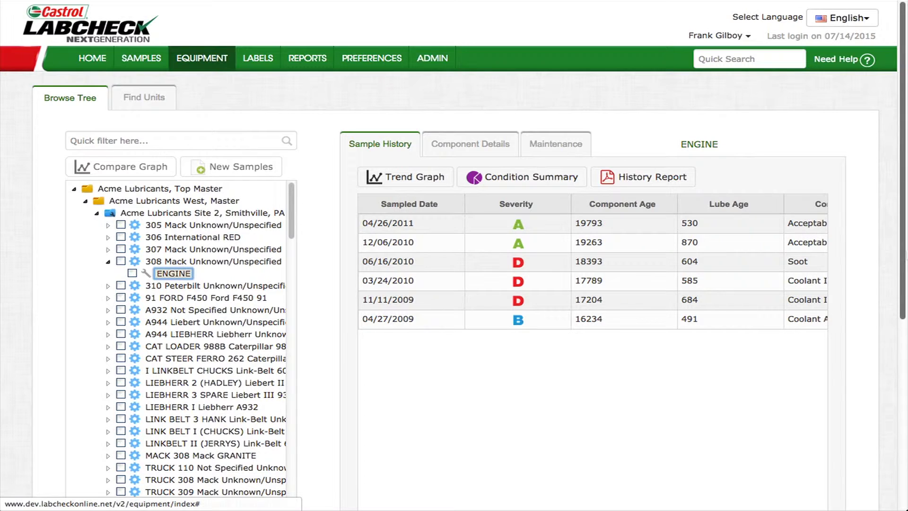
Plot the General Wear trend graph of unit 308's engine over All Data, with Chromium included.
left_click(434, 178)
left_click(284, 76)
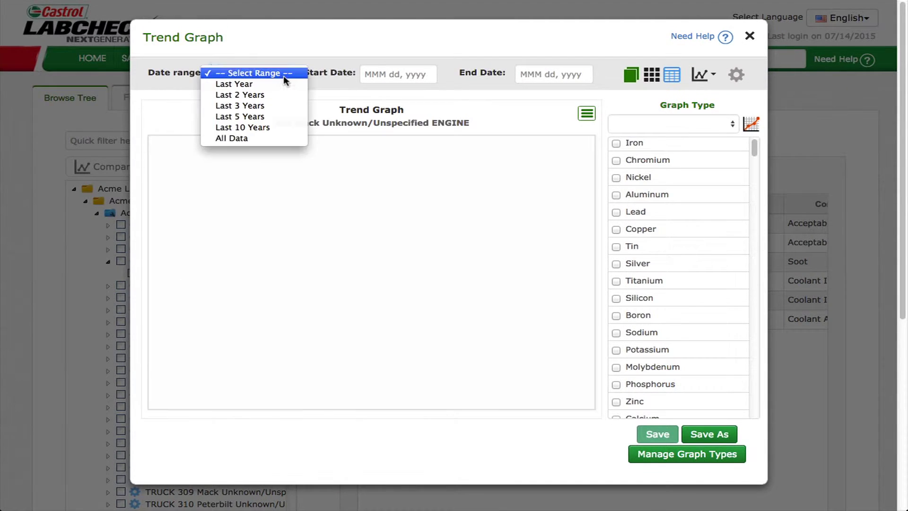
left_click(267, 137)
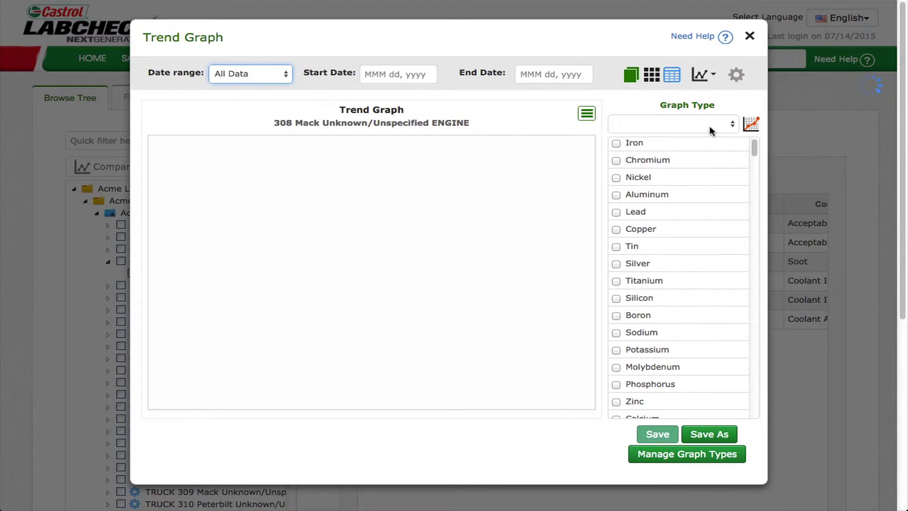
left_click(731, 124)
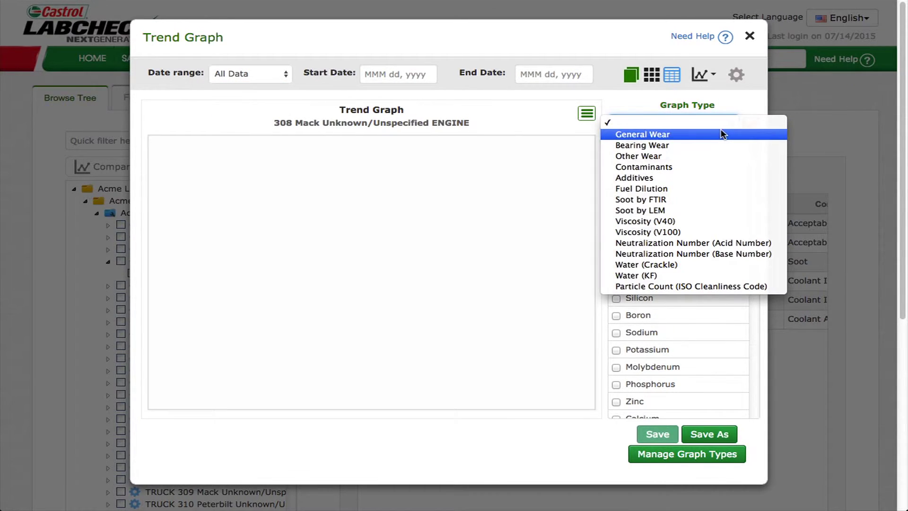
left_click(721, 133)
left_click(618, 158)
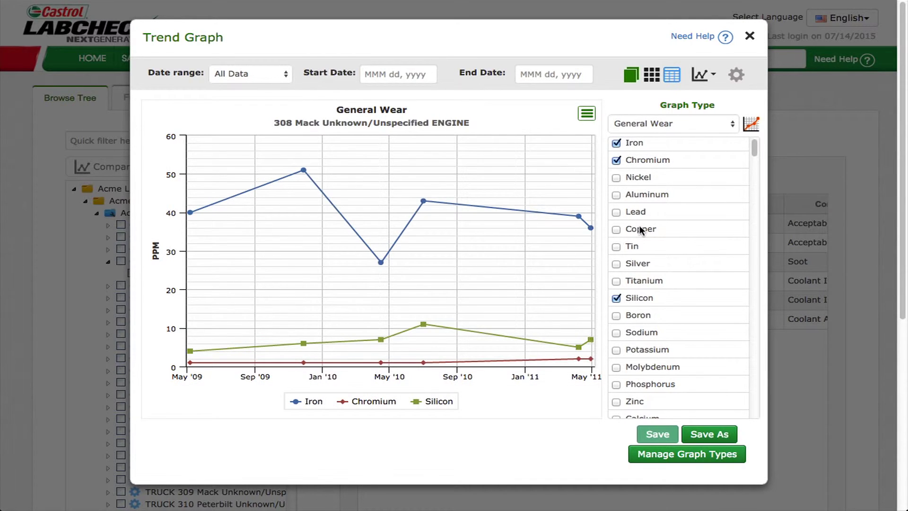
View the prompt for naming a new graph type, dismiss it without saving and close the trend graph.
left_click(710, 436)
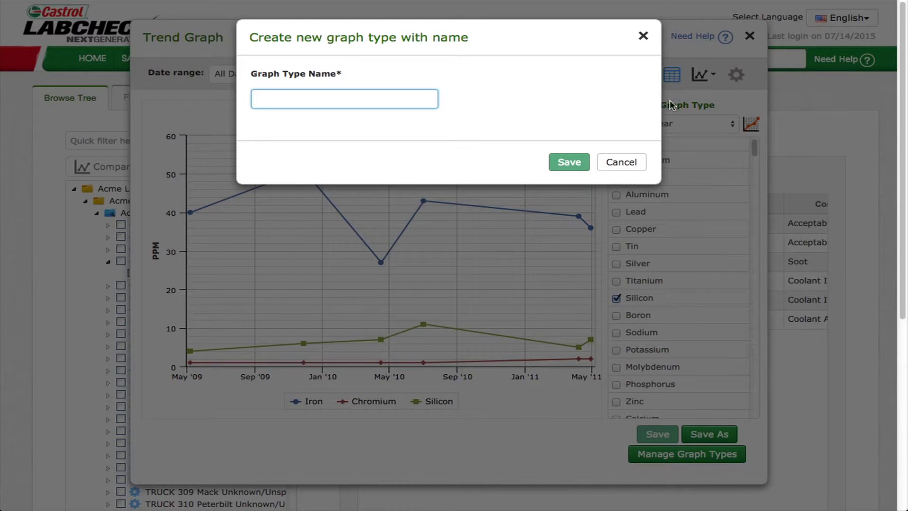
left_click(644, 37)
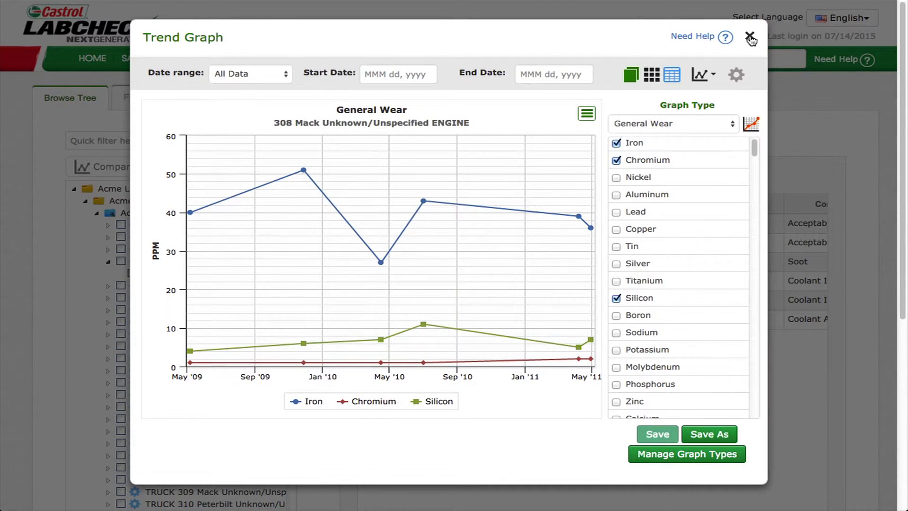
left_click(750, 38)
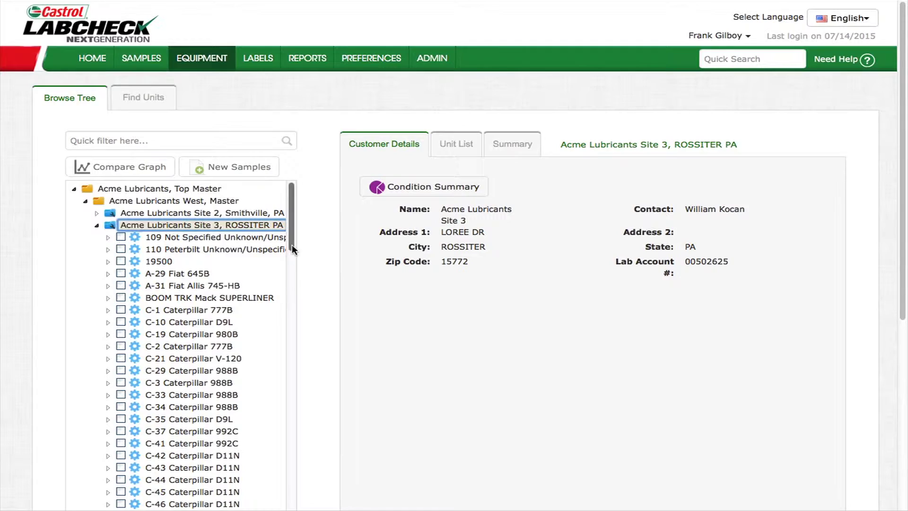
Open a compare graph for units TA-4 Mack RD690S and TA-7 Mack CV713 of Acme Lubricants Site 3.
scroll(292, 245, "down", 5)
left_click_drag(294, 254, 300, 454)
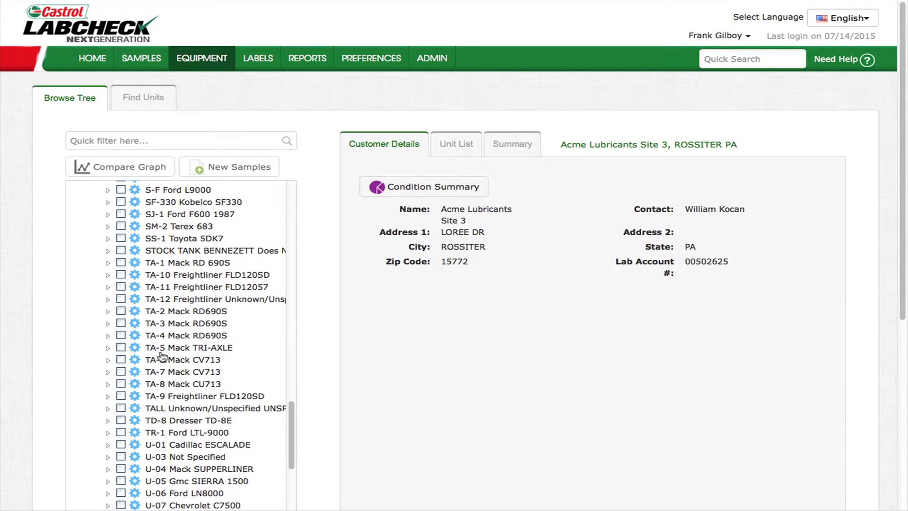
left_click(121, 335)
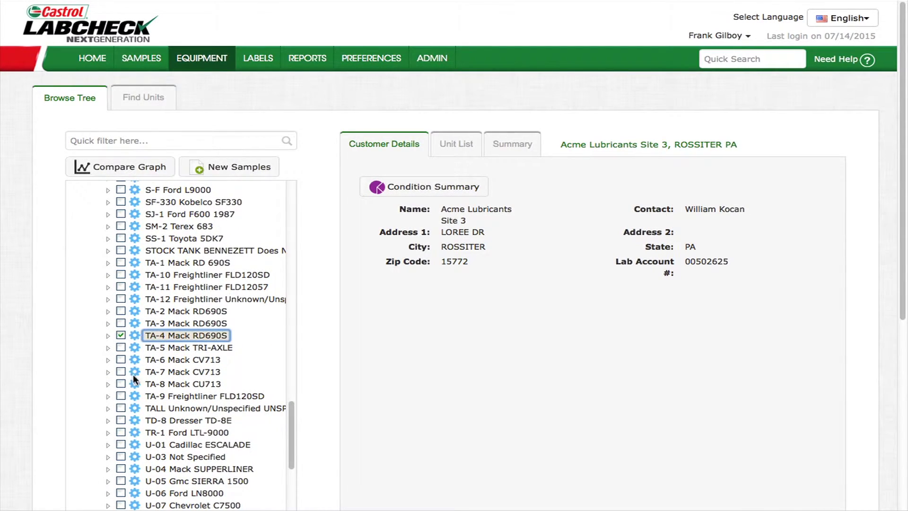
left_click(121, 371)
left_click(142, 174)
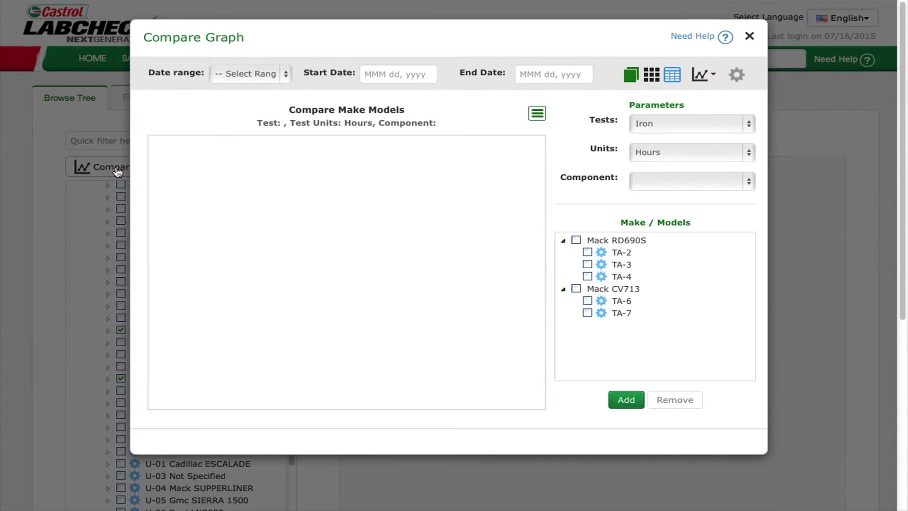
Set the compare graph's date range to All Data, plot unit TA-6 and zoom into its point cluster.
left_click(286, 74)
left_click(255, 153)
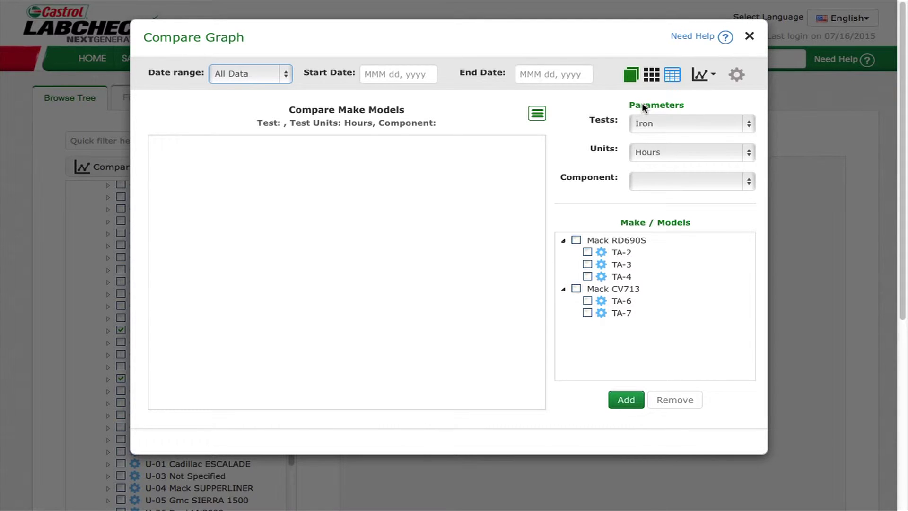
left_click(587, 301)
left_click_drag(196, 271, 252, 362)
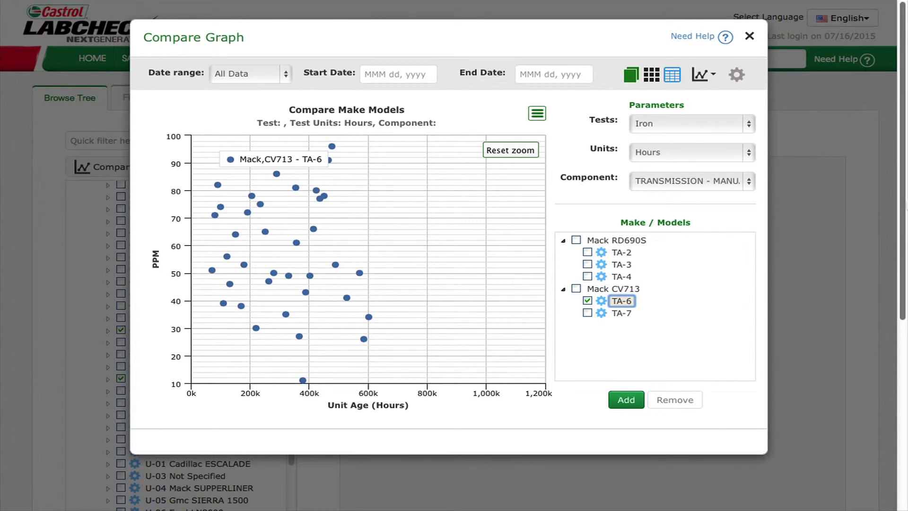
Add the whole Mack CV713 and Mack RD690S models to the compare graph and zoom into the clustered points.
left_click(575, 288)
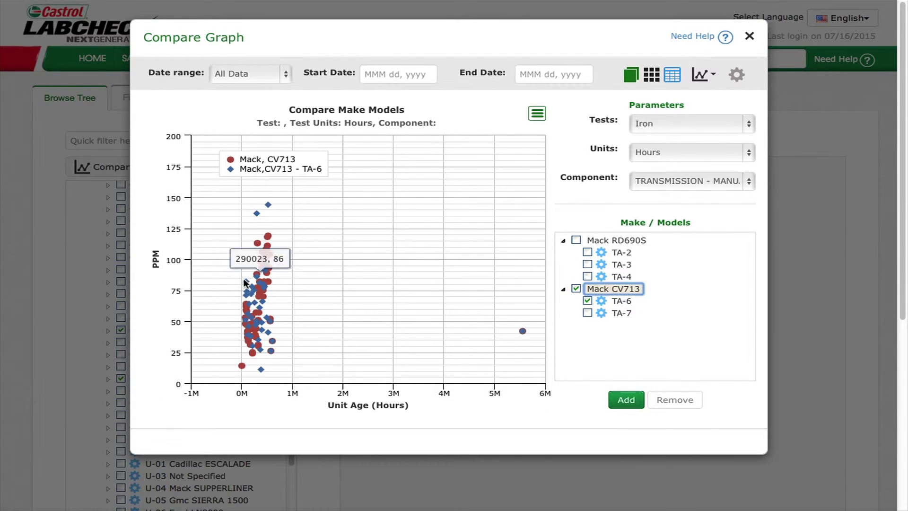
left_click_drag(220, 270, 330, 372)
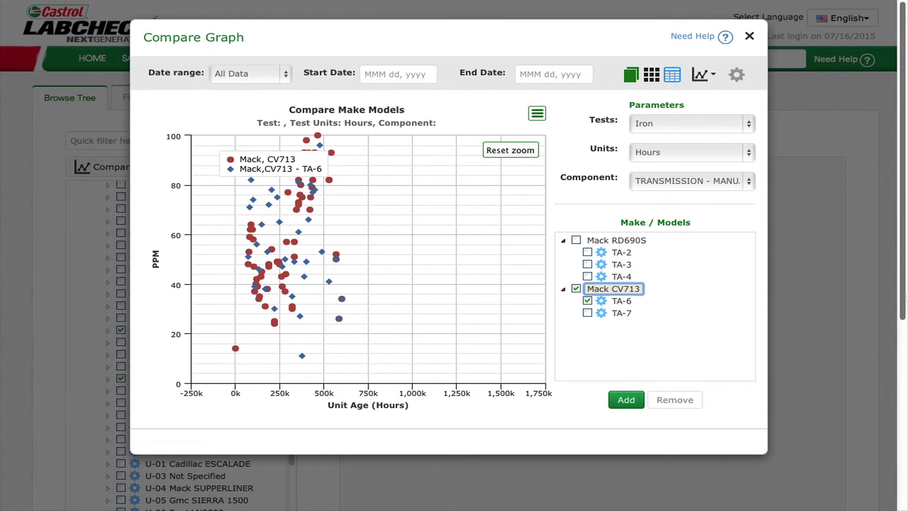
left_click(575, 239)
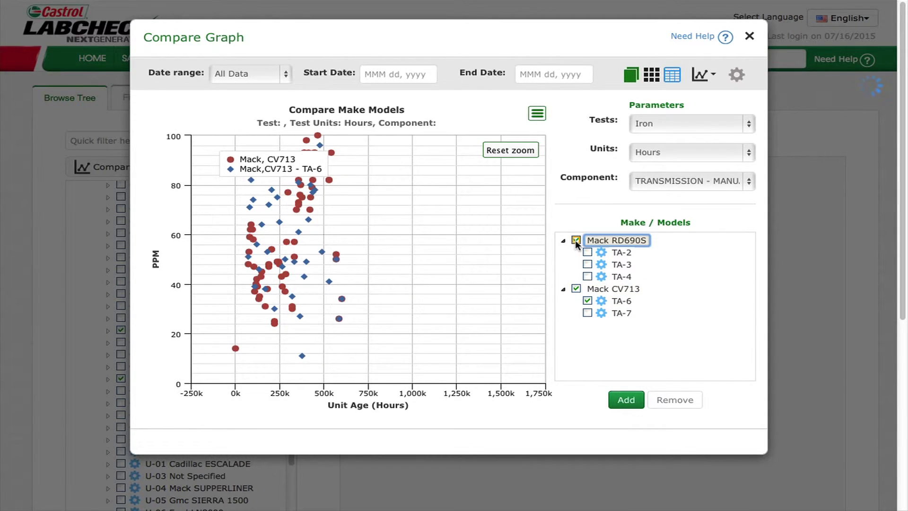
mouse_move(234, 322)
left_click_drag(227, 309, 323, 379)
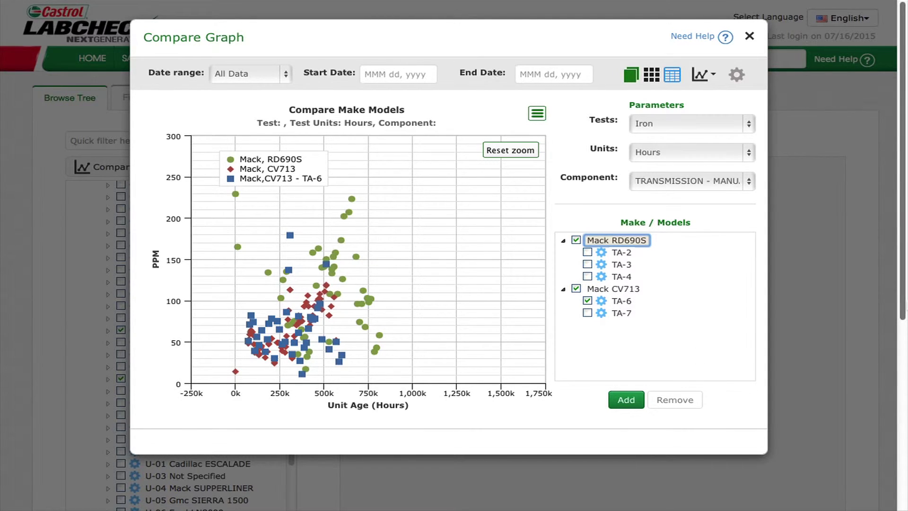
Toggle the compare graph's gridlines off and on, and display the data table with the graph zoomed into the point cluster.
left_click(652, 75)
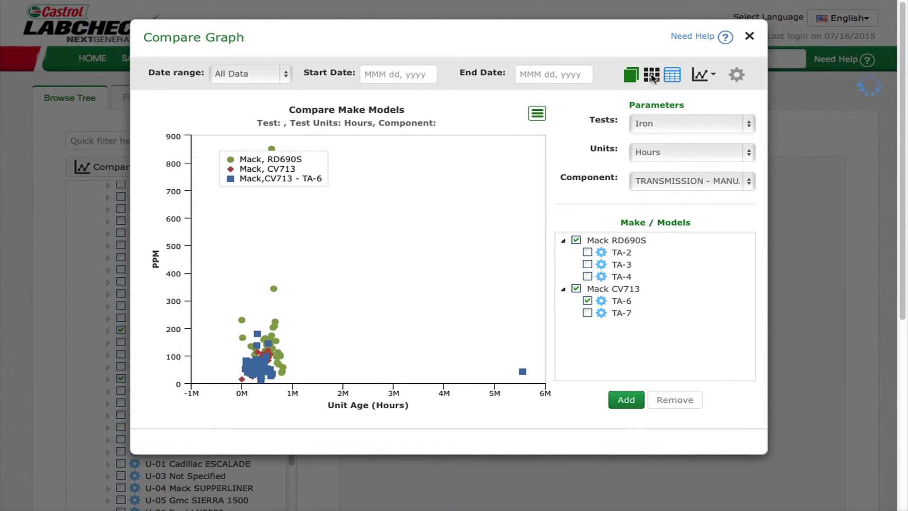
left_click(651, 76)
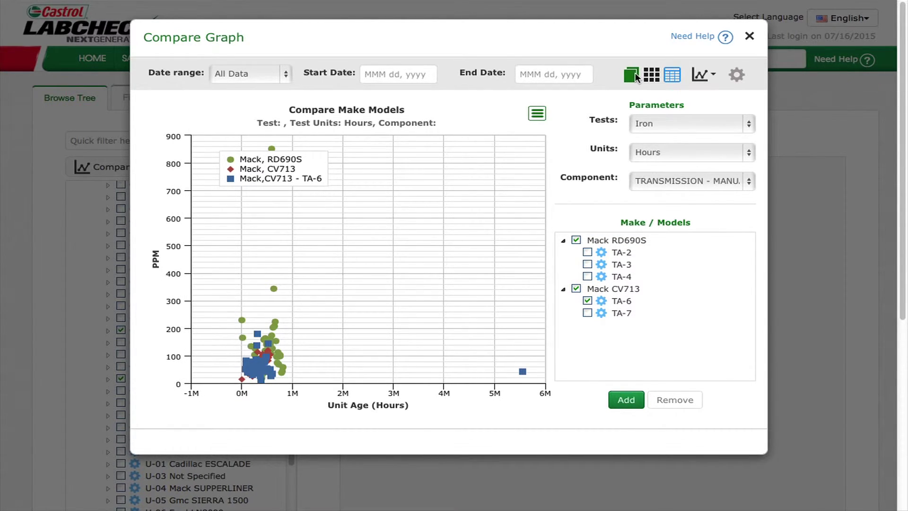
left_click(673, 73)
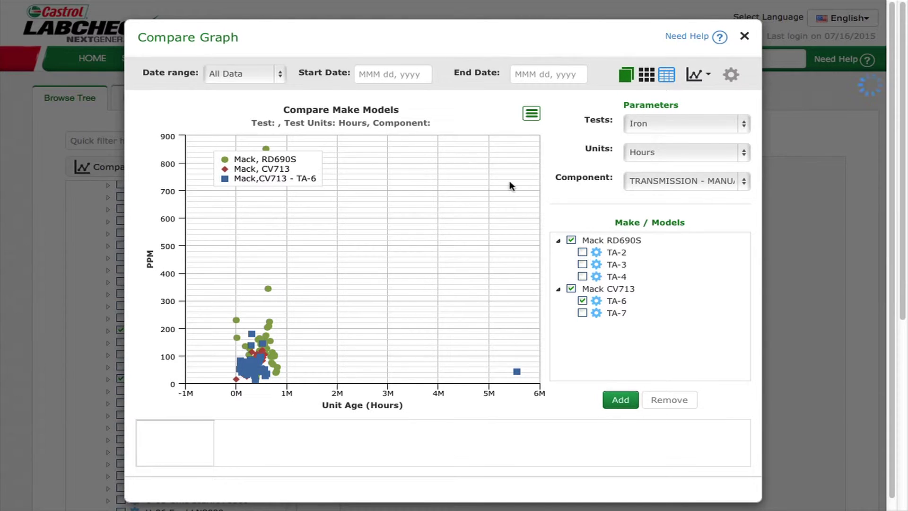
left_click_drag(219, 311, 317, 381)
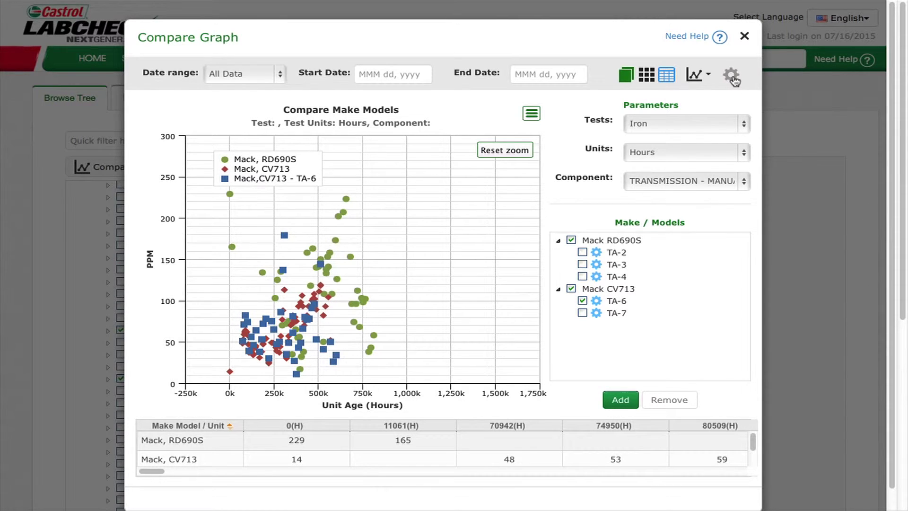
Try the Logarithmic Data Scale and Normalize Data Scale options in the compare graph settings and close without applying them.
left_click(732, 78)
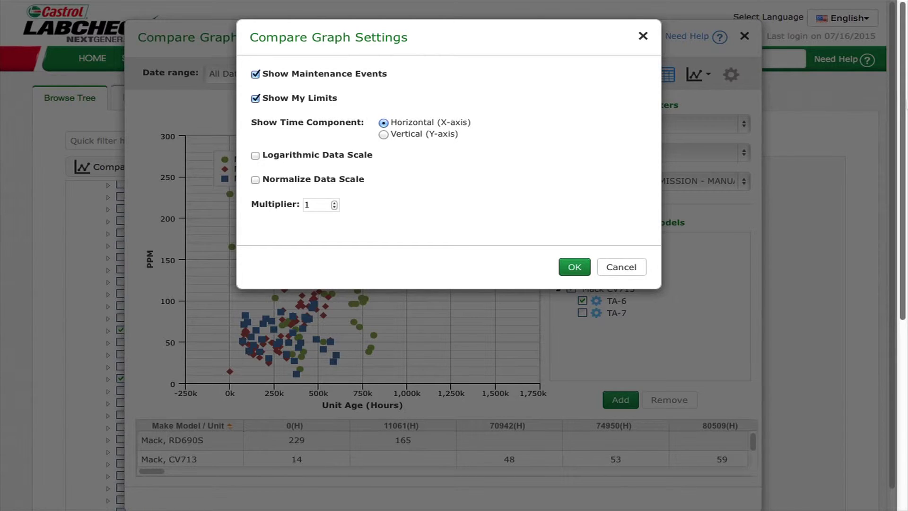
left_click(255, 156)
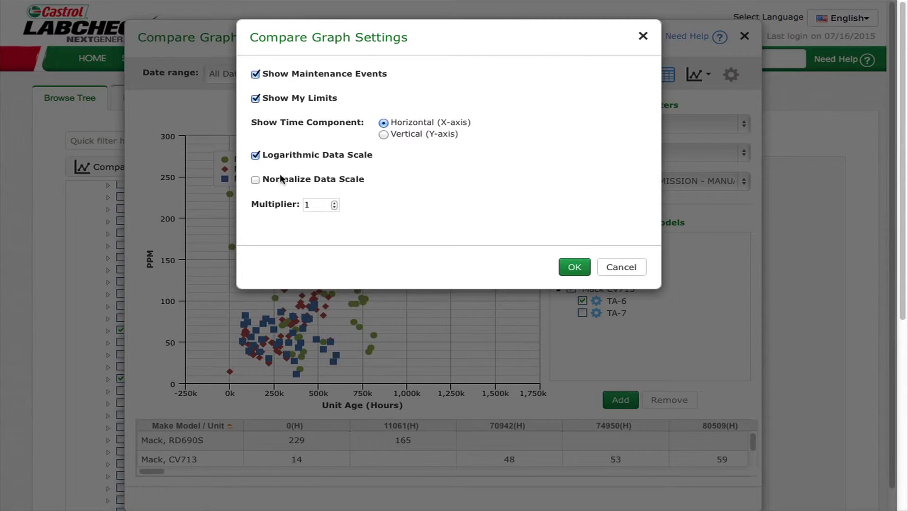
left_click(255, 180)
left_click(646, 37)
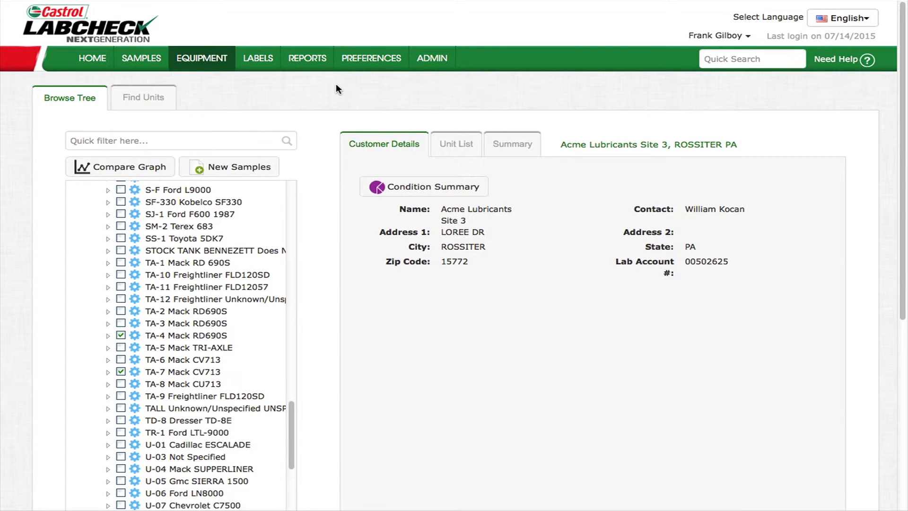
Create a filter named "Engine Samples, C or Worse" in the preferences and share it in the hierarchy.
mouse_move(372, 60)
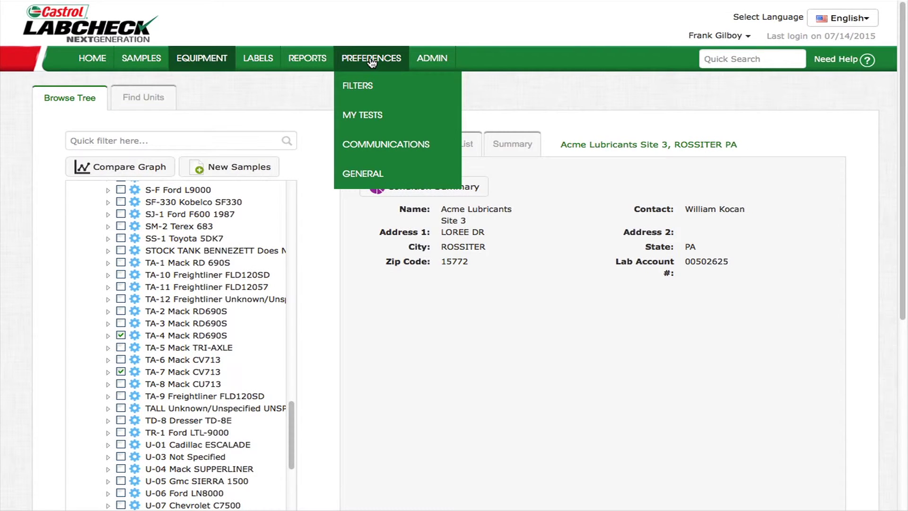
left_click(369, 88)
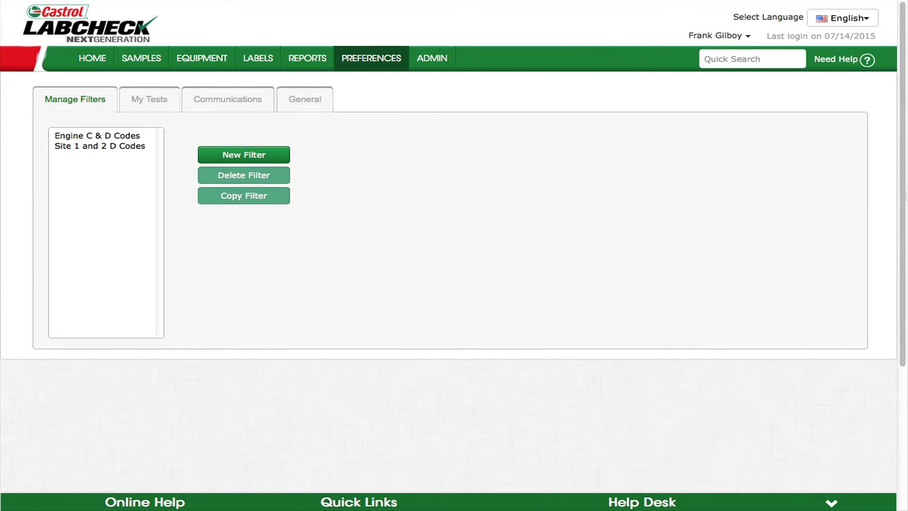
left_click(252, 154)
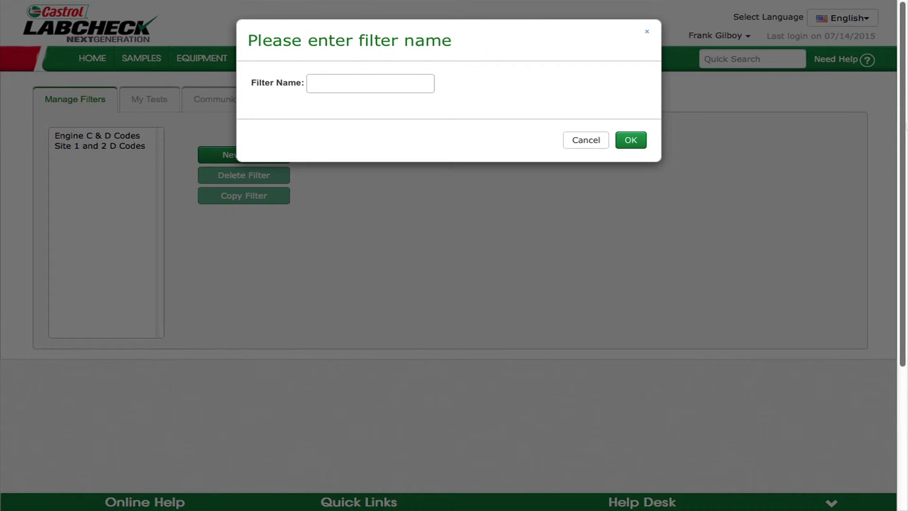
left_click(324, 83)
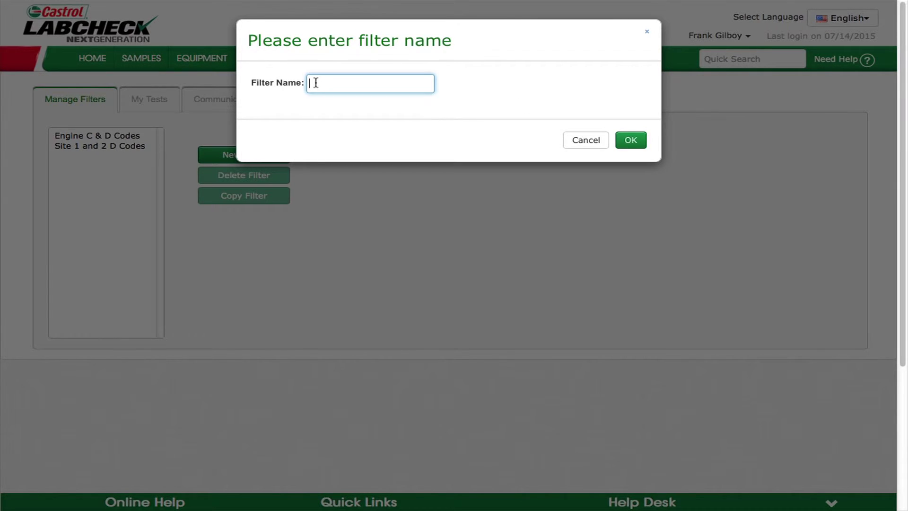
type("Engine Samples, C or Worse")
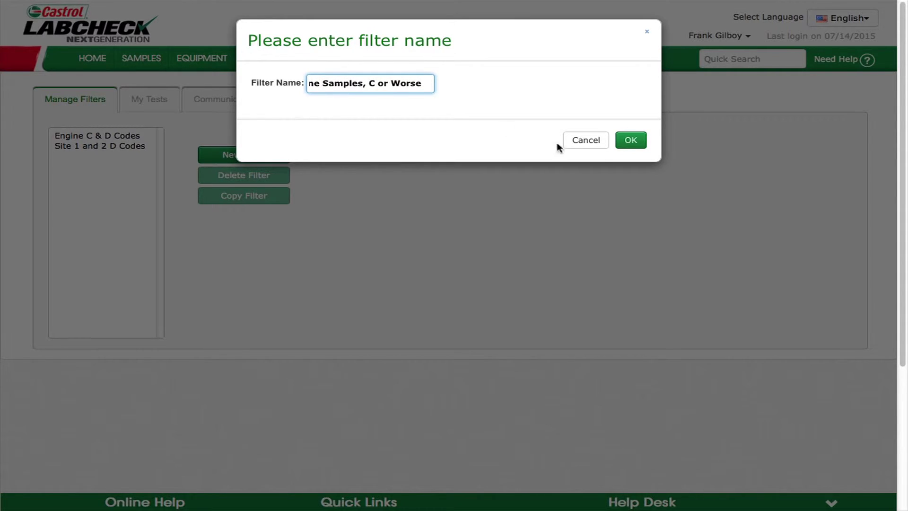
left_click(624, 142)
left_click(732, 145)
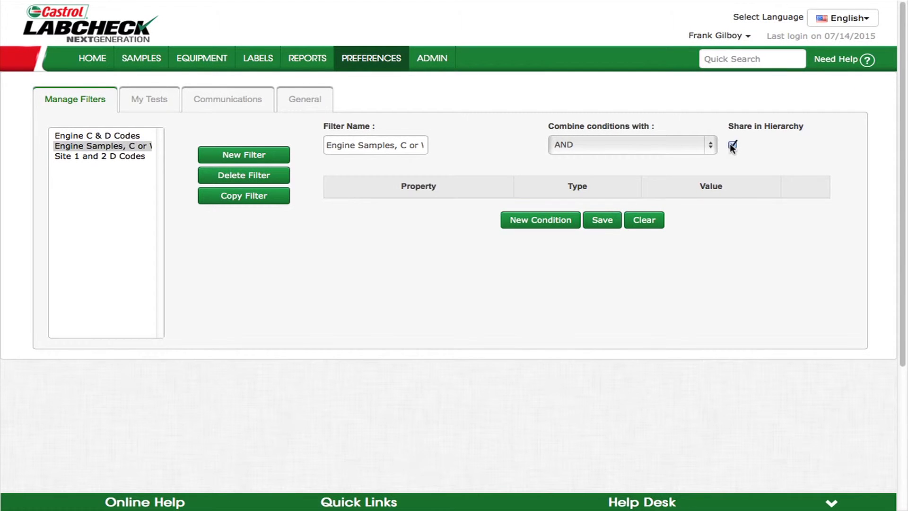
Add two conditions to the filter and set the first one to Component Equals Engine.
left_click(554, 222)
left_click(544, 251)
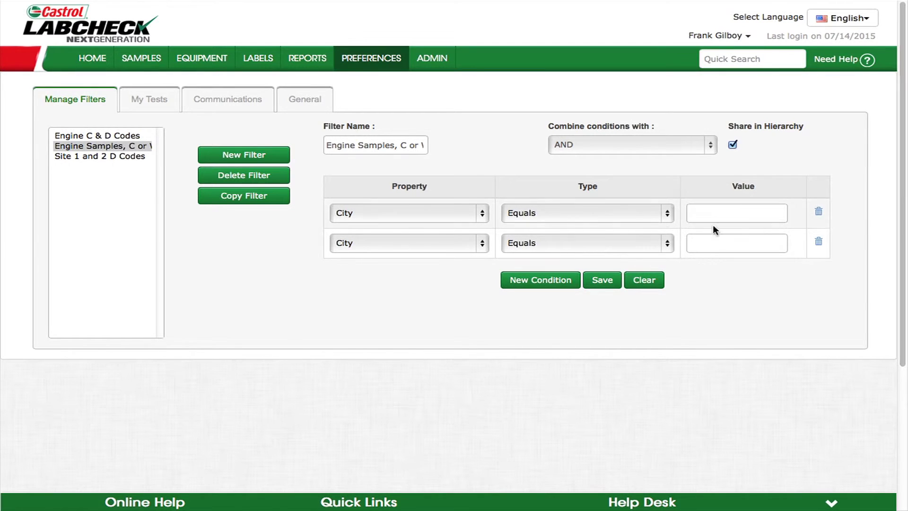
left_click(460, 213)
left_click(448, 228)
left_click(752, 213)
type("Engine")
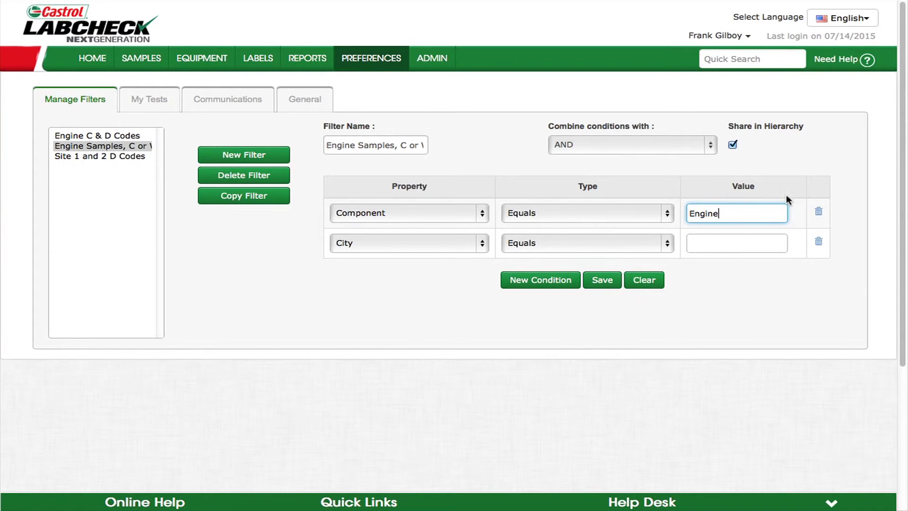
Set the filter's second condition to Severity with values C and D.
left_click(451, 244)
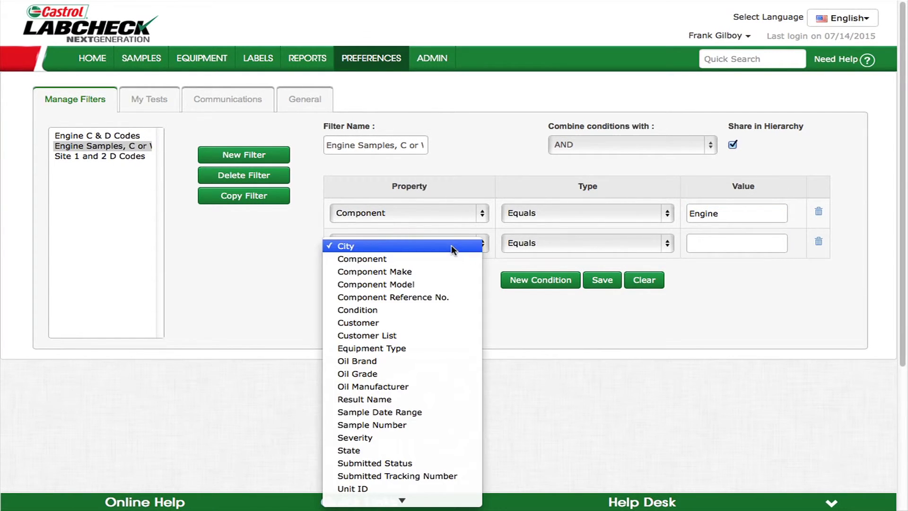
left_click(393, 433)
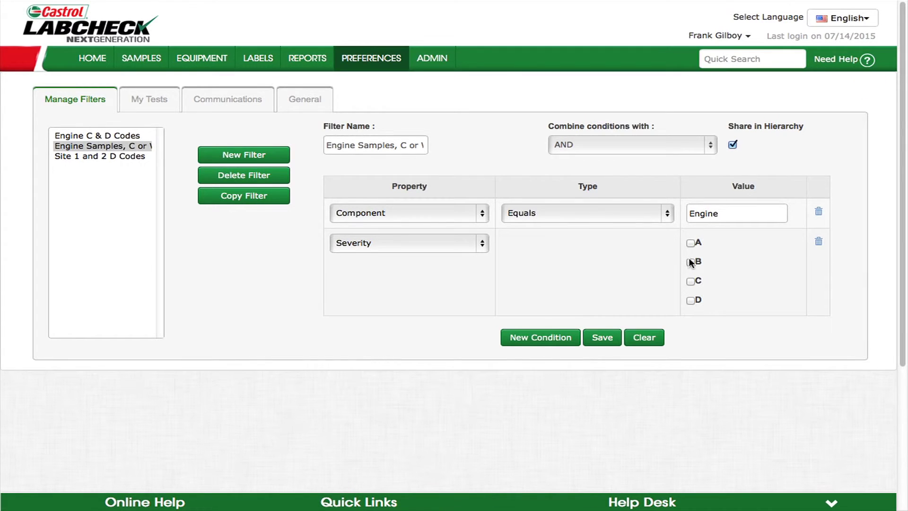
left_click(690, 281)
left_click(691, 300)
Add a Customer List condition to the filter covering Acme Lubricants Site 2, Site 3 and Site 4.
left_click(560, 338)
left_click(482, 331)
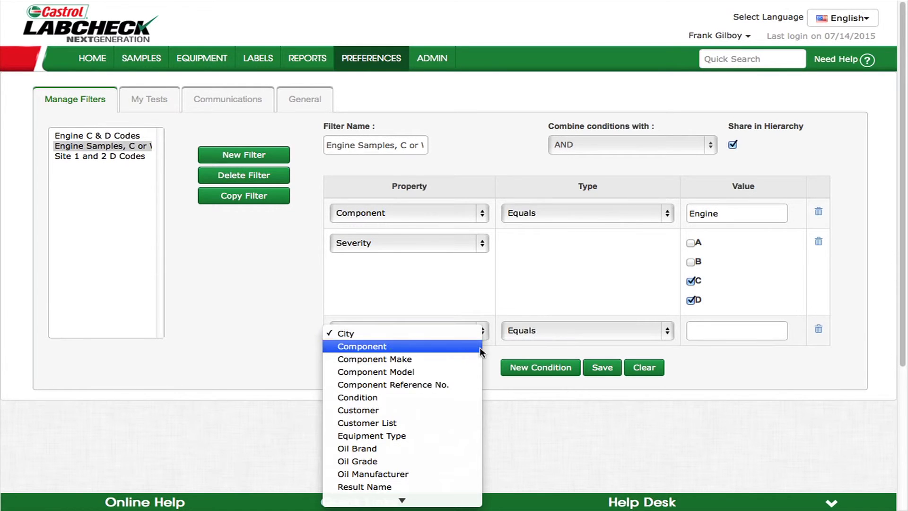
left_click(430, 424)
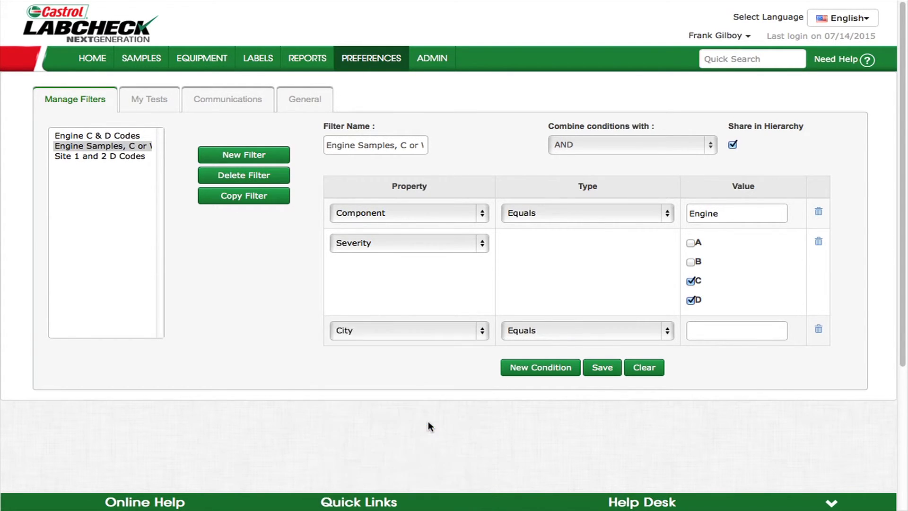
left_click(700, 331)
left_click(259, 77)
left_click(271, 89)
left_click(295, 101)
left_click(295, 113)
left_click(295, 125)
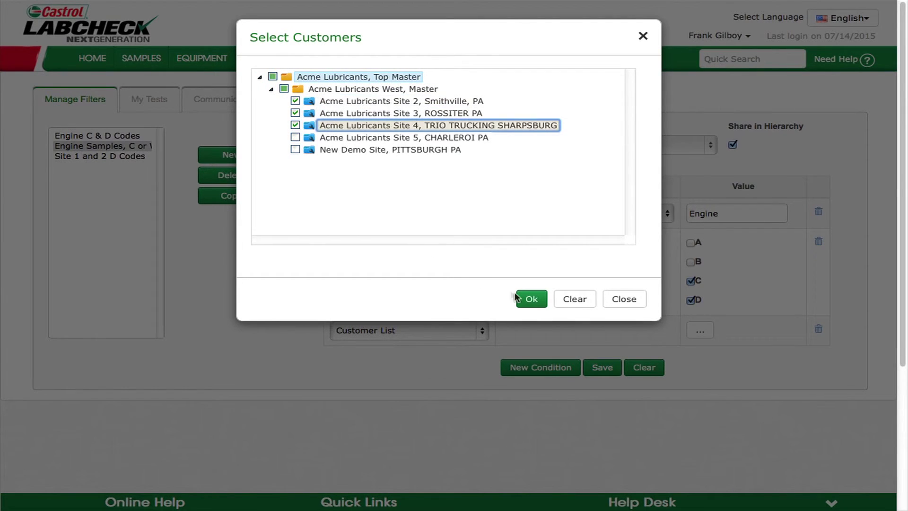
left_click(529, 298)
left_click(522, 369)
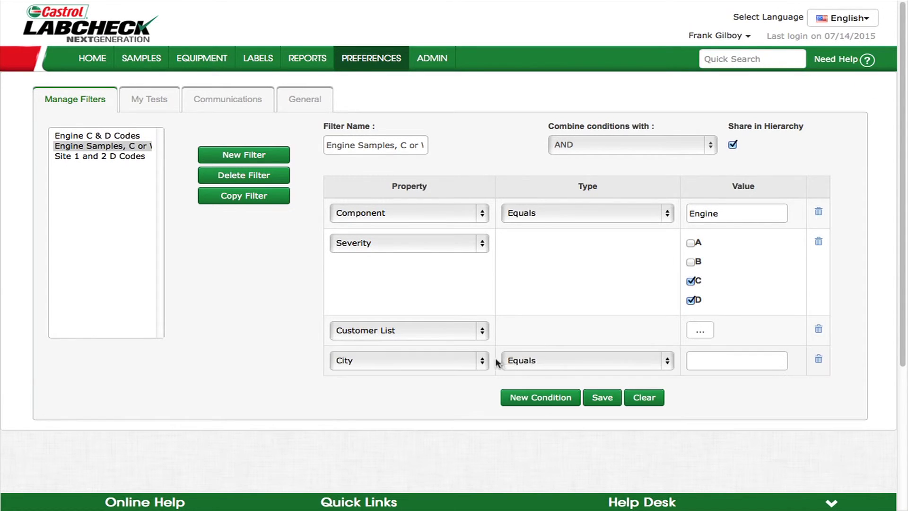
left_click(478, 362)
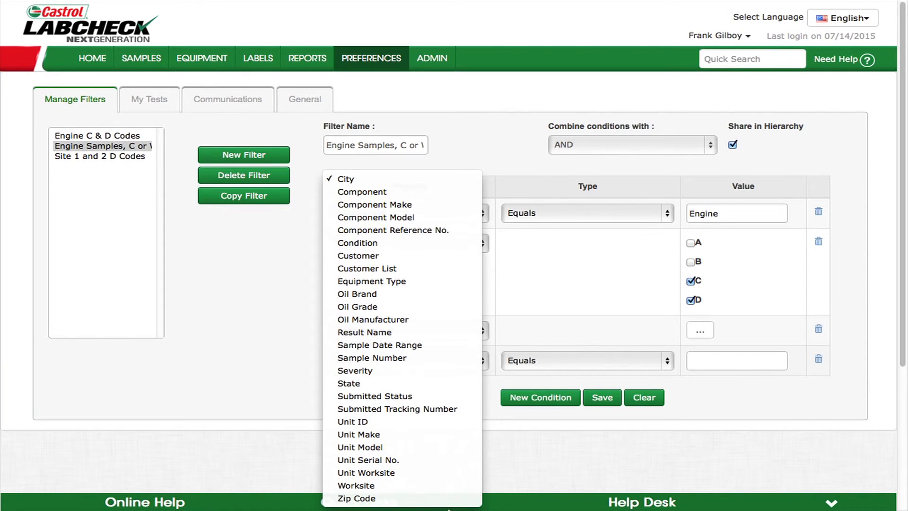
left_click(634, 286)
left_click(819, 359)
left_click(633, 133)
Save the "Engine Samples, C or Worse" filter with its three conditions.
left_click(608, 367)
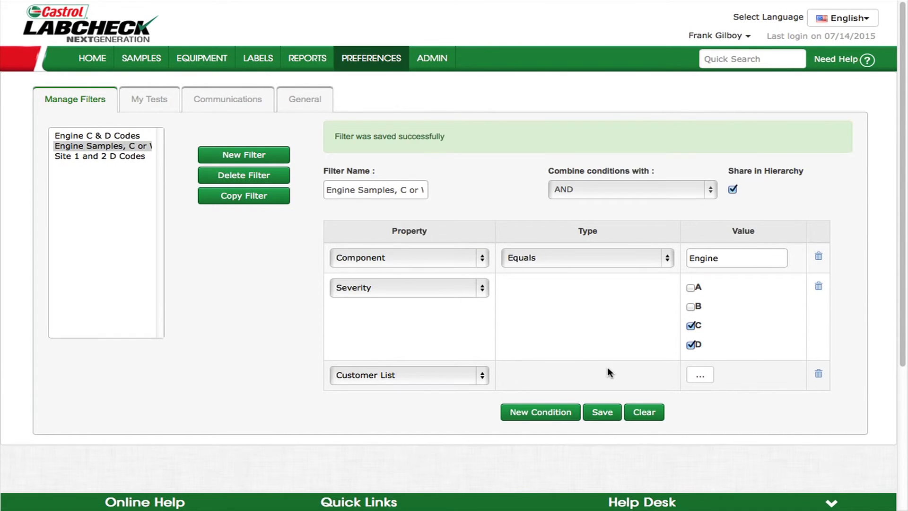
Open the report distributions page in the Reports section.
left_click(111, 148)
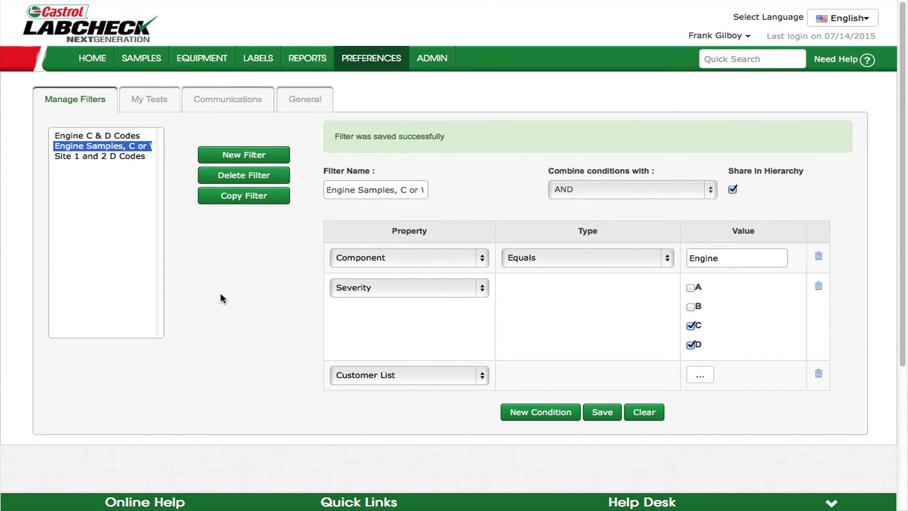
mouse_move(288, 66)
left_click(305, 88)
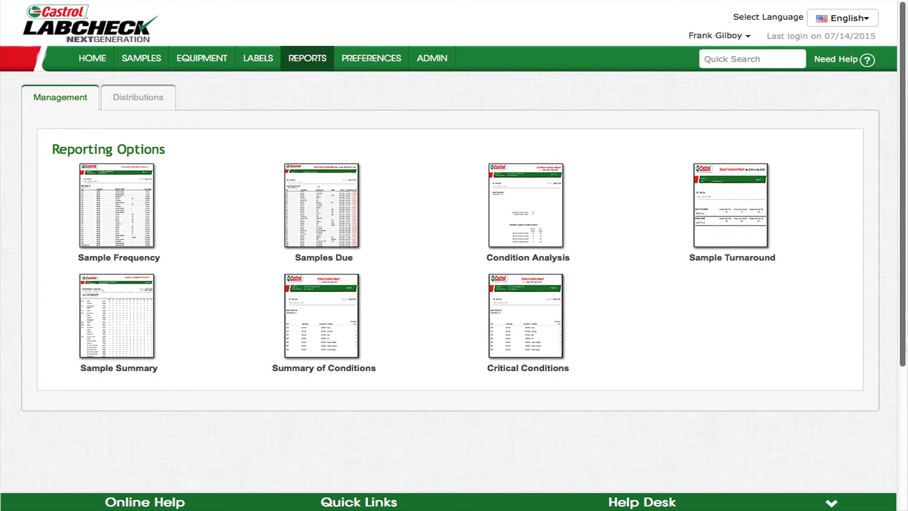
left_click(147, 97)
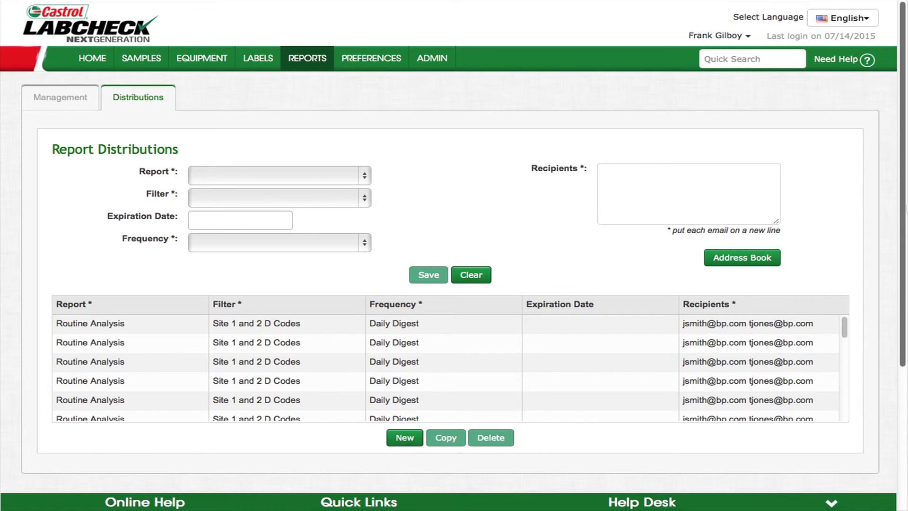
Set the distribution's report to Condition Analysis and its filter to Engine Samples, C or Worse.
left_click(354, 179)
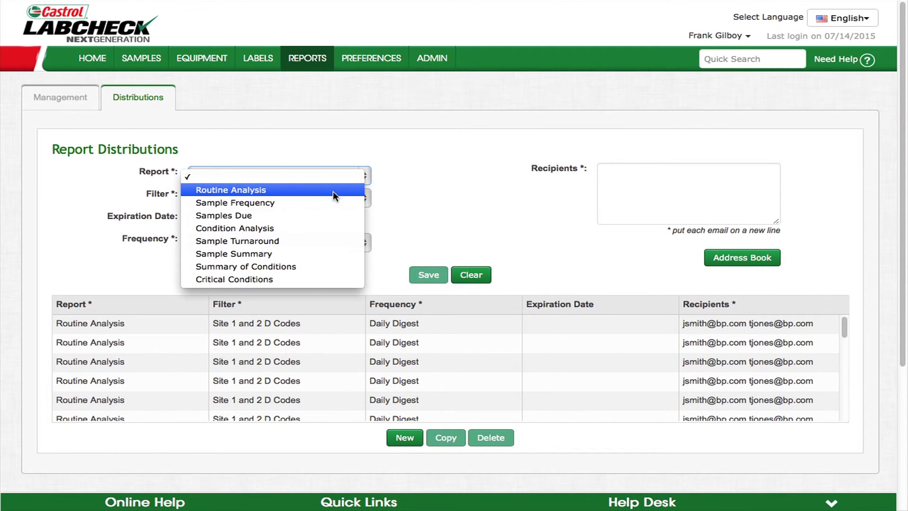
left_click(333, 191)
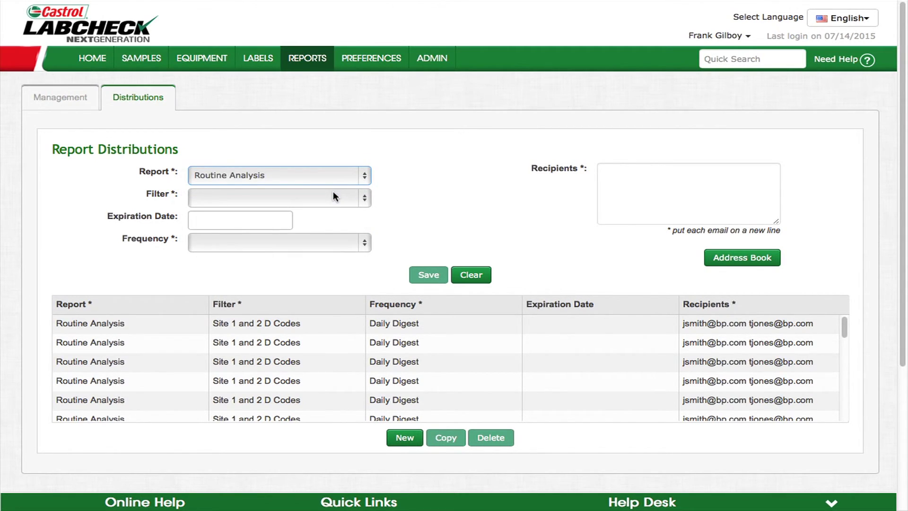
left_click(345, 180)
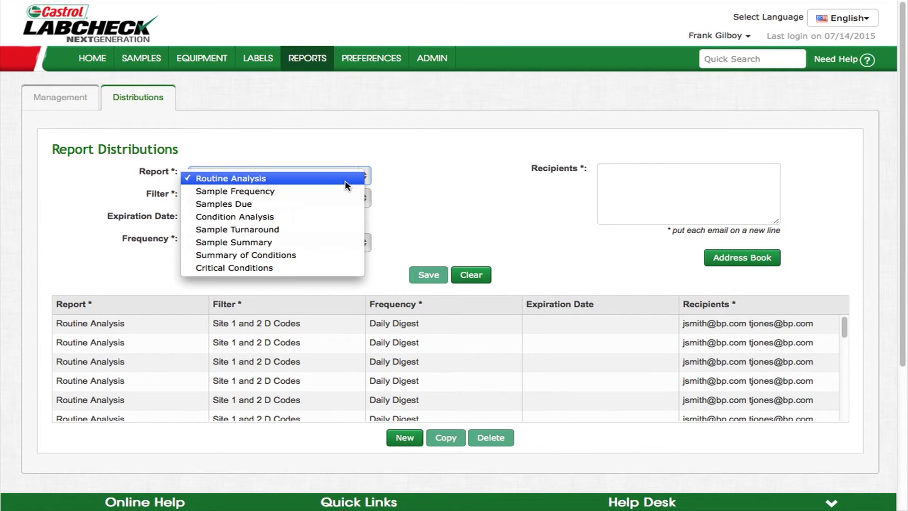
left_click(334, 216)
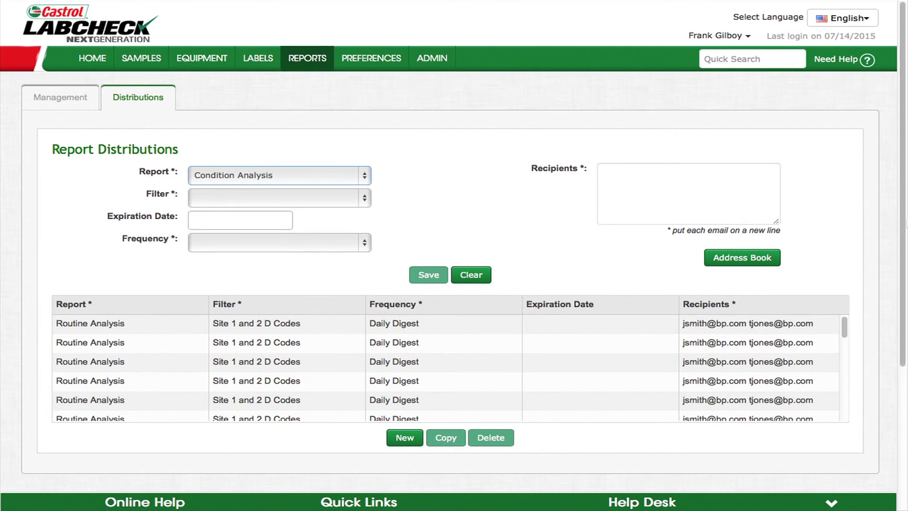
left_click(345, 199)
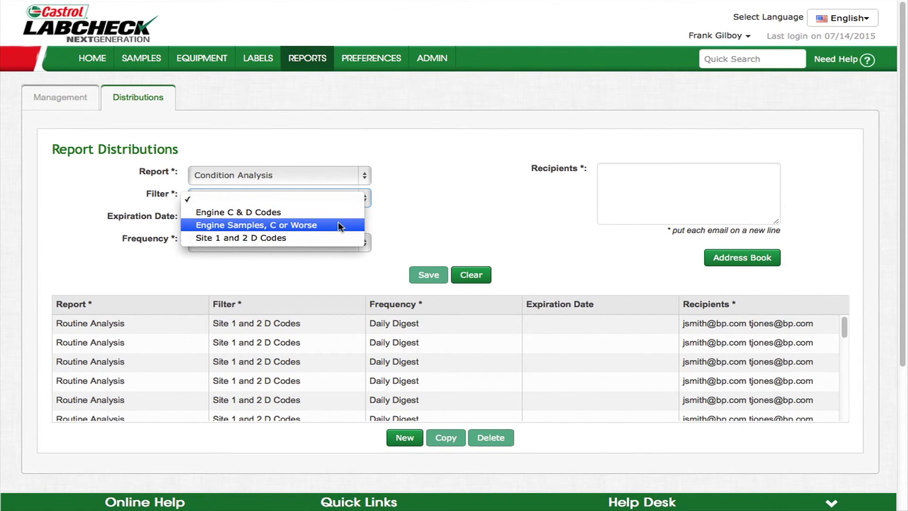
left_click(339, 224)
Leave the distribution's expiration date blank and set its frequency to 1st of the Month.
left_click(264, 221)
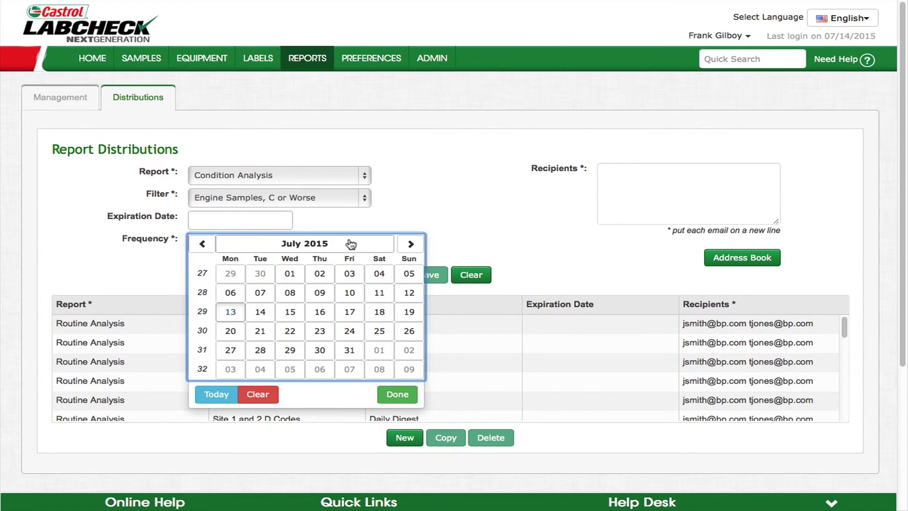
left_click(428, 195)
left_click(291, 243)
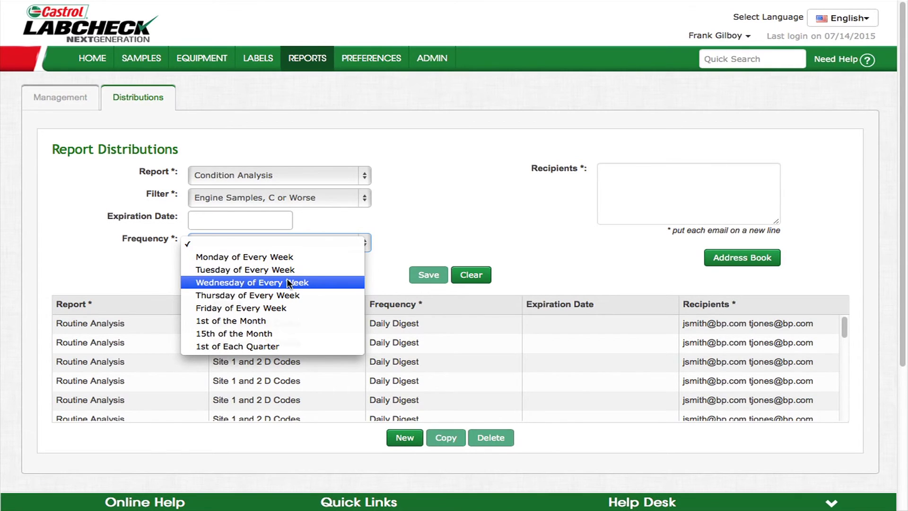
left_click(277, 322)
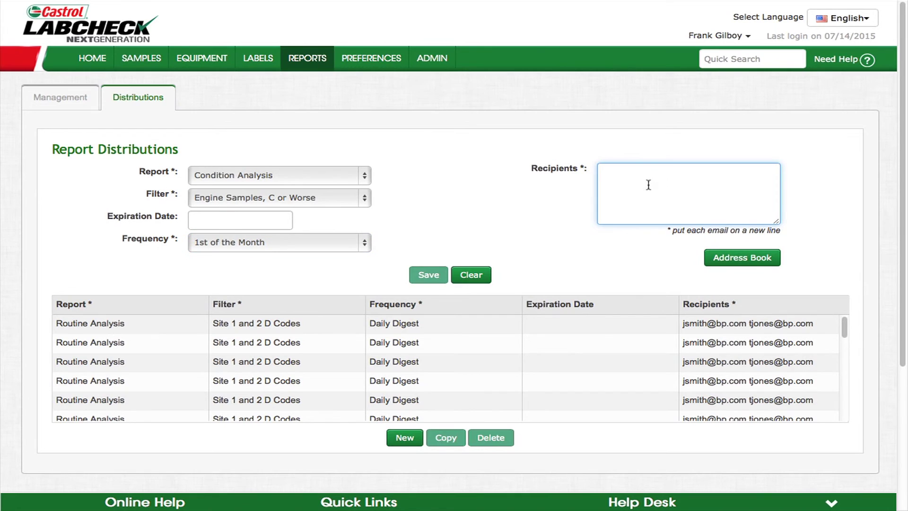
Add all three e-mail addresses from the address book as recipients and save the report distribution.
type(".")
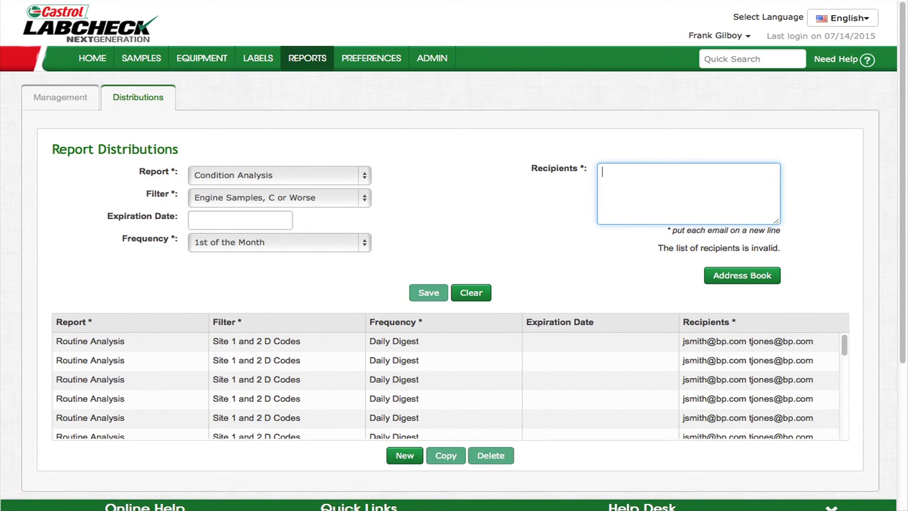
left_click(758, 277)
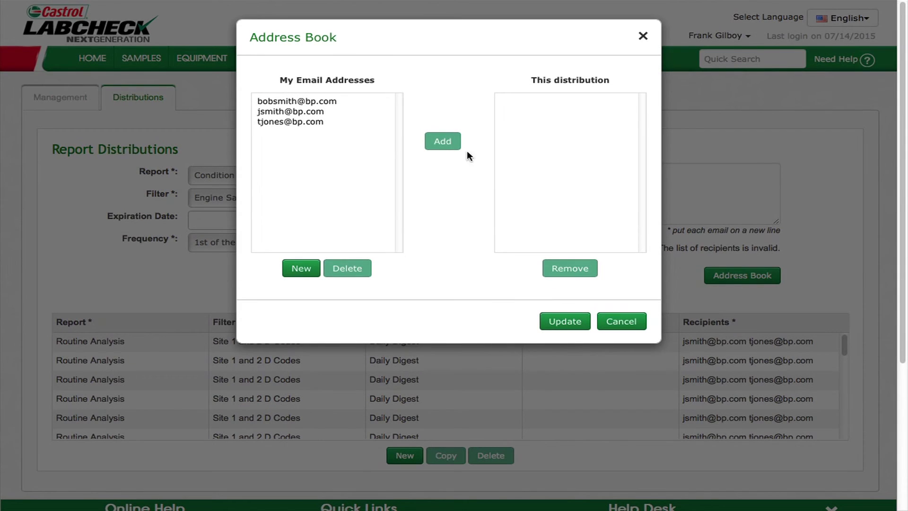
left_click(310, 101)
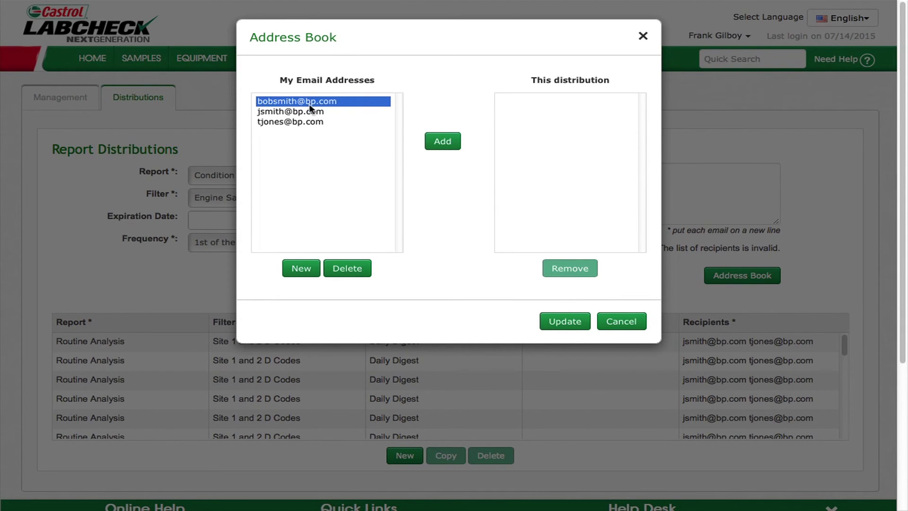
right_click(309, 116)
left_click(307, 100)
left_click(305, 110, "ctrl")
left_click(305, 121, "ctrl")
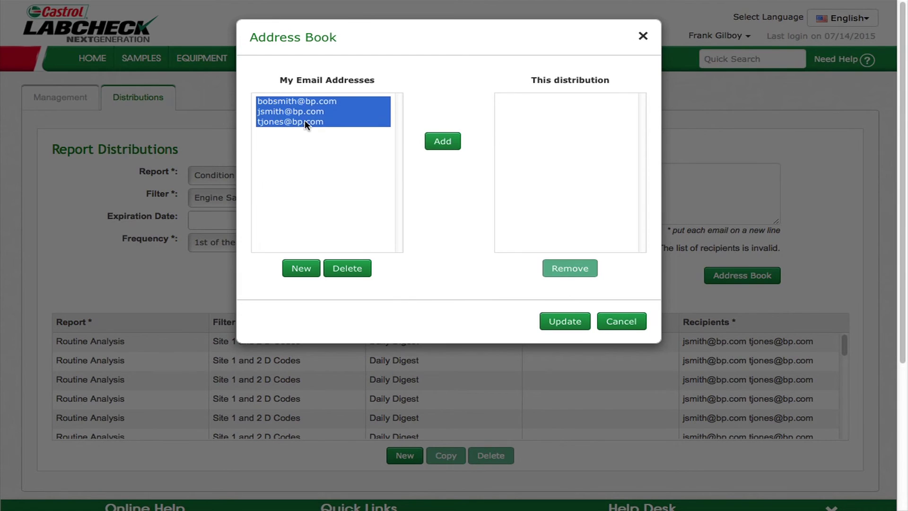
left_click(443, 142)
left_click(563, 321)
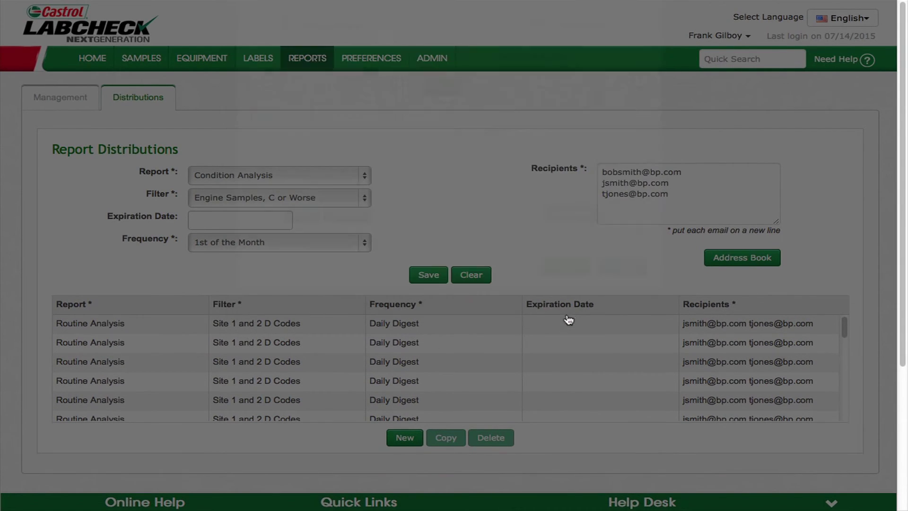
left_click(430, 275)
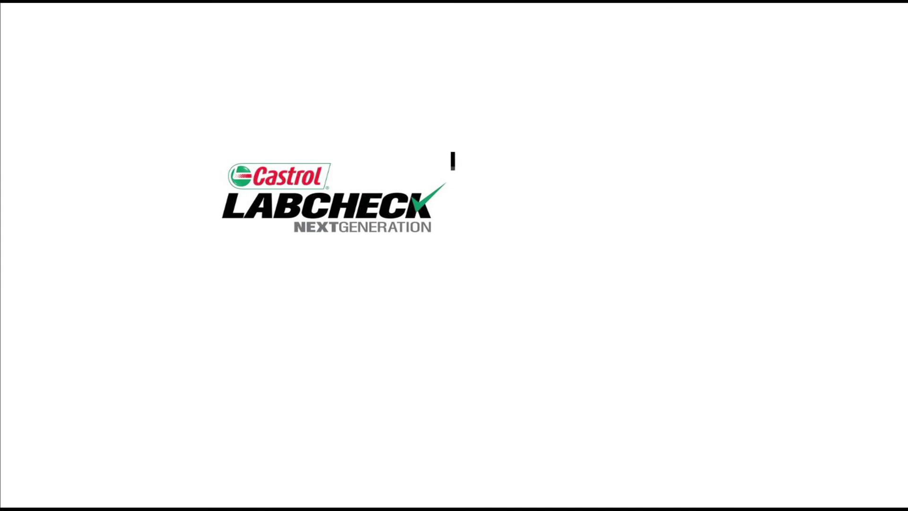